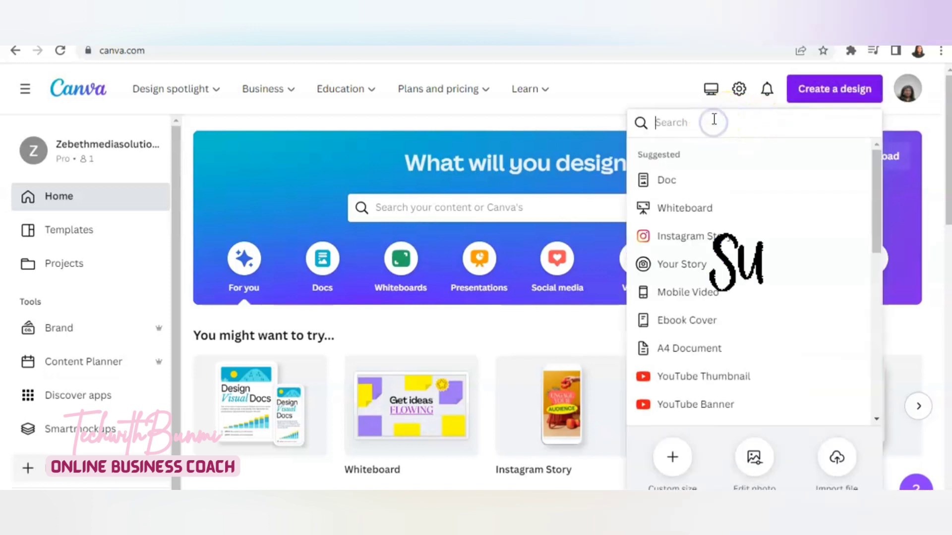
Search the design types for "ebook" and create a new blank Ebook Cover design.
type("ebook")
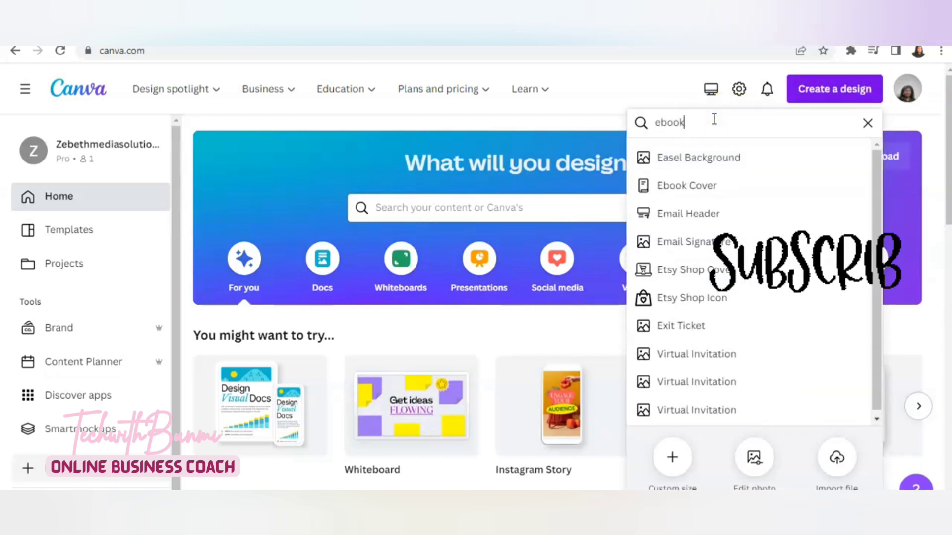
left_click(796, 127)
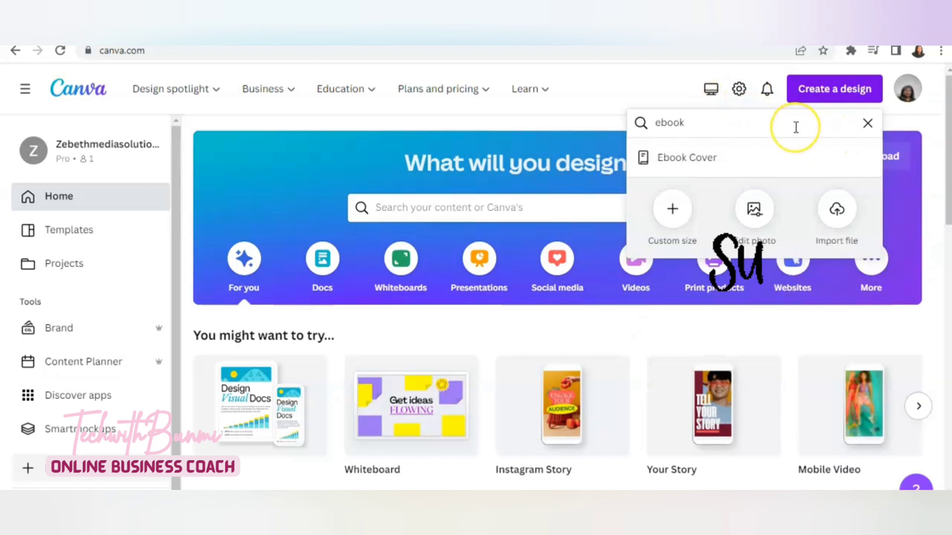
key("BackSpace")
key("BackSpace")
type("E")
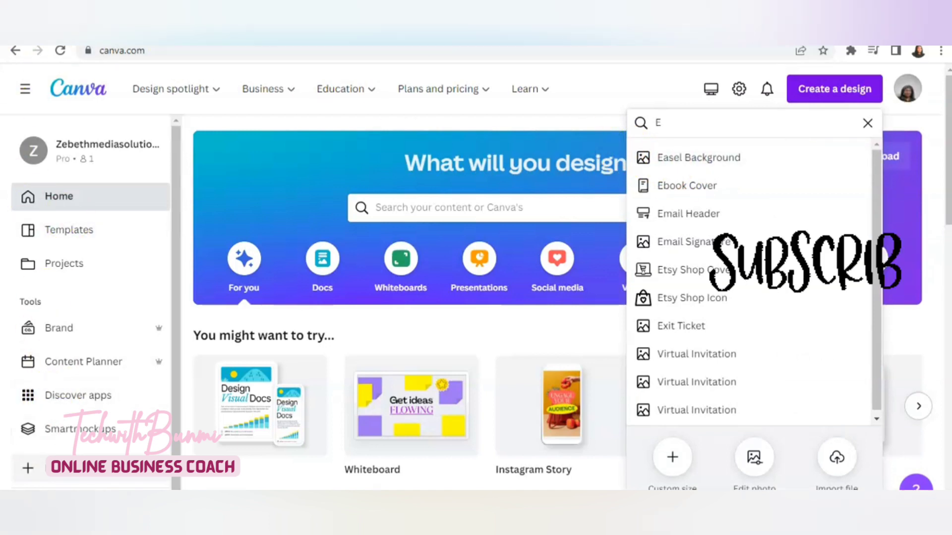
left_click(678, 187)
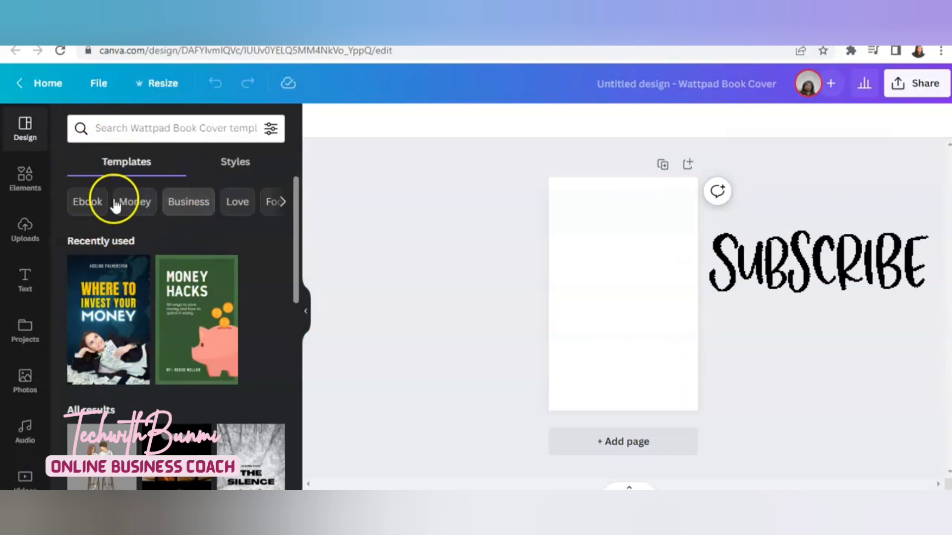
Browse the template categories, show the Marketing templates, and apply the "Where to Invest Your Money" cover to the blank page.
left_click(290, 208)
left_click(287, 211)
left_click(286, 212)
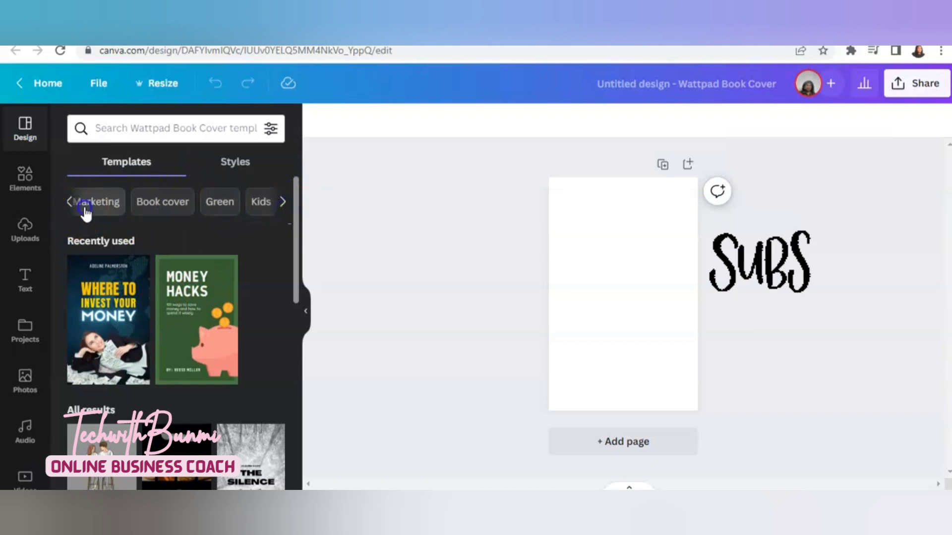
left_click(85, 213)
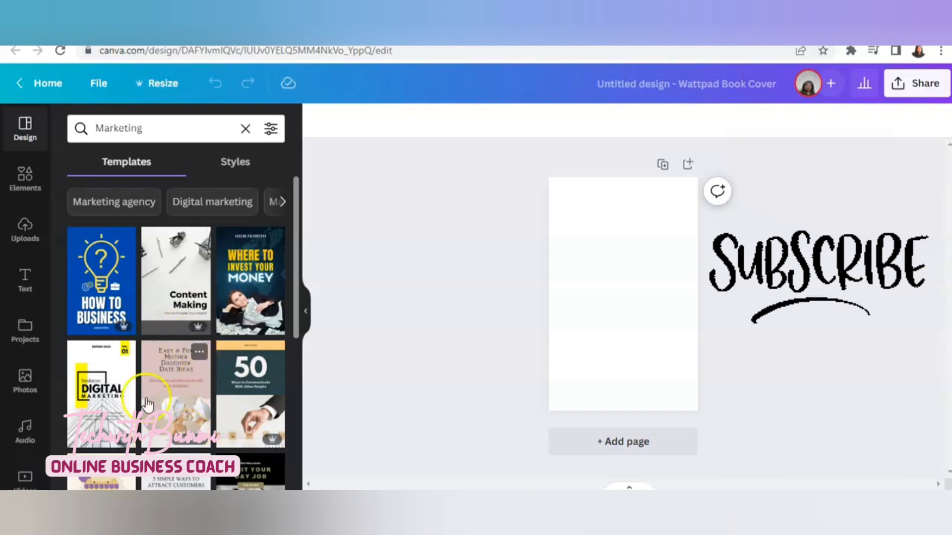
left_click(246, 295)
left_click(558, 317)
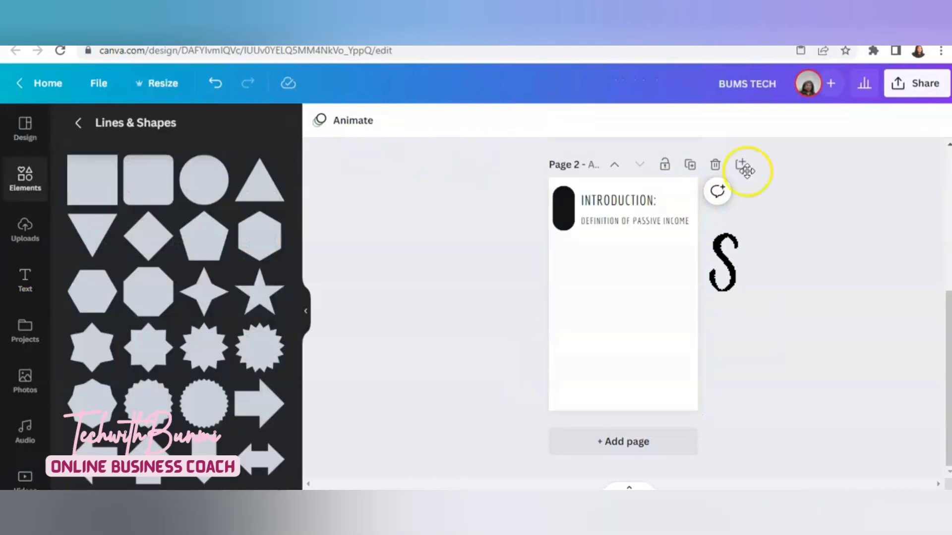
scroll(507, 272, "up", 5)
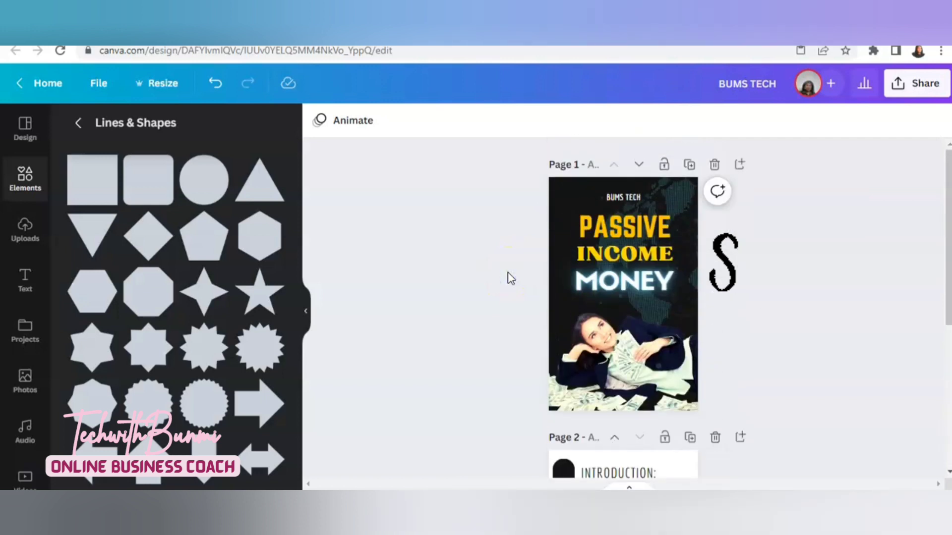
scroll(511, 278, "down", 4)
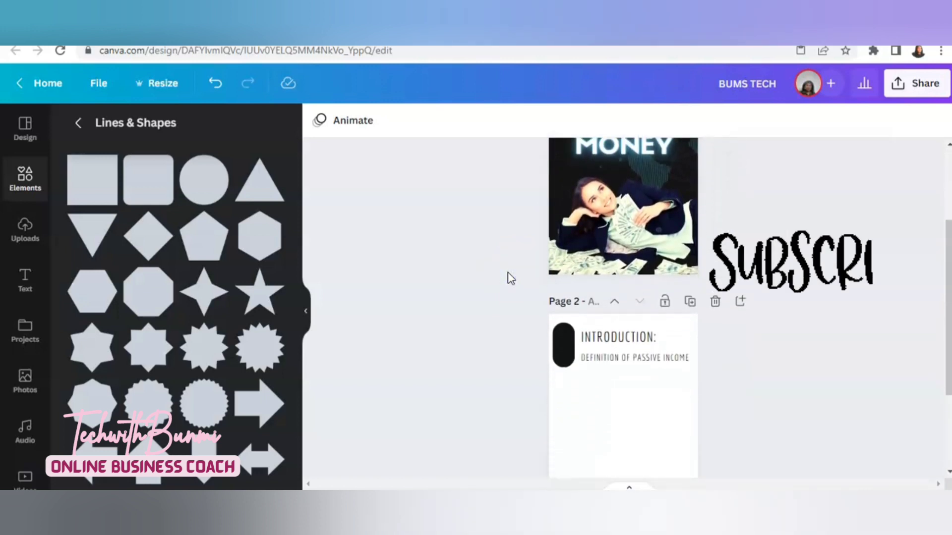
scroll(510, 279, "down", 2)
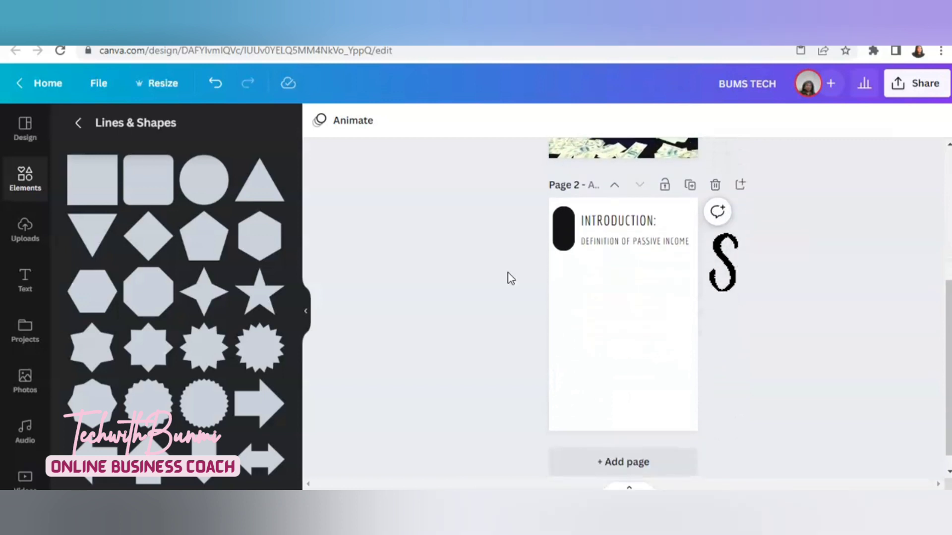
scroll(510, 278, "down", 1)
left_click(609, 257)
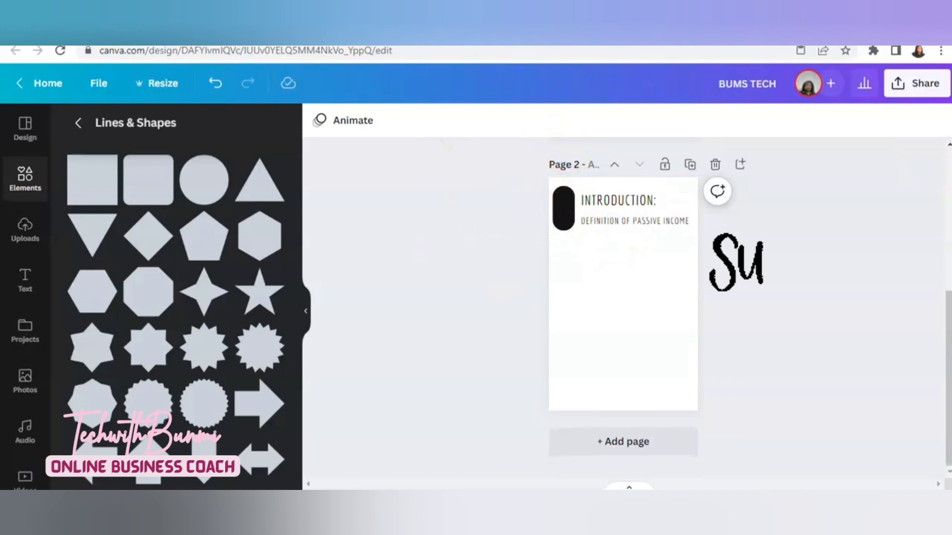
Switch to the ChatGPT conversation with the ebook outline and make the message box ready for a new prompt.
left_click(461, 35)
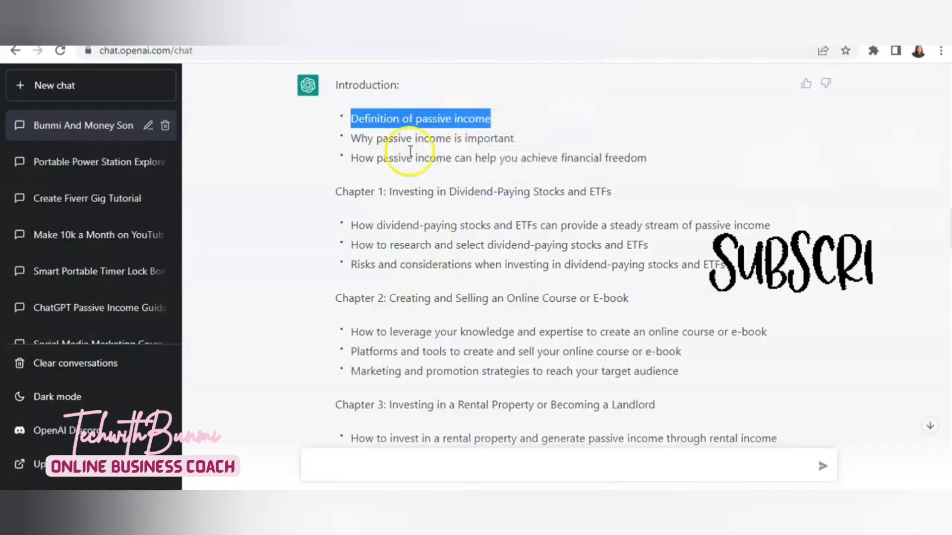
left_click(337, 458)
left_click(324, 464)
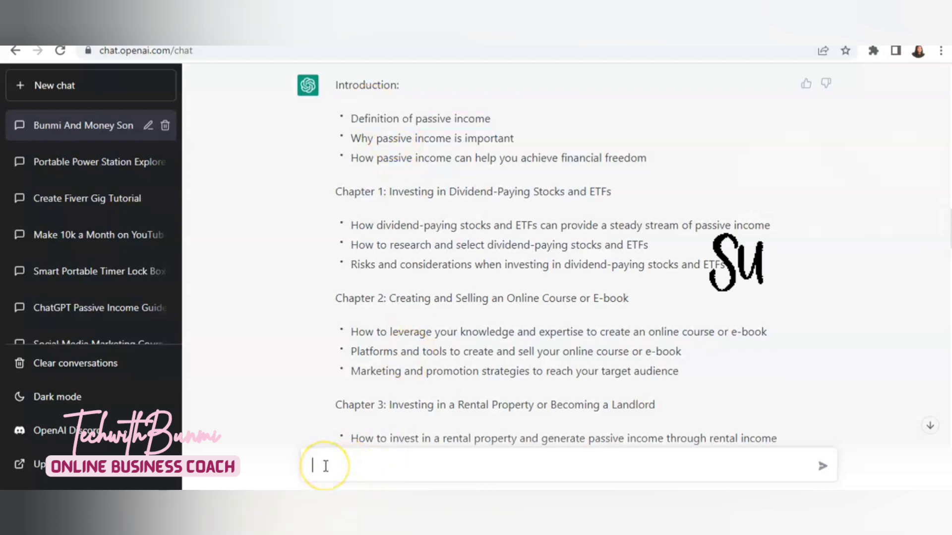
type("di")
left_click(339, 467)
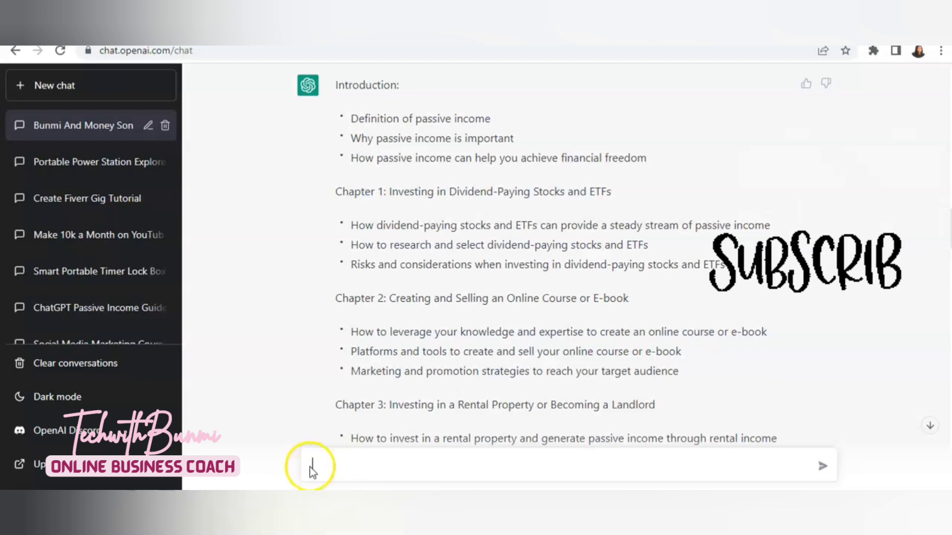
left_click(327, 472)
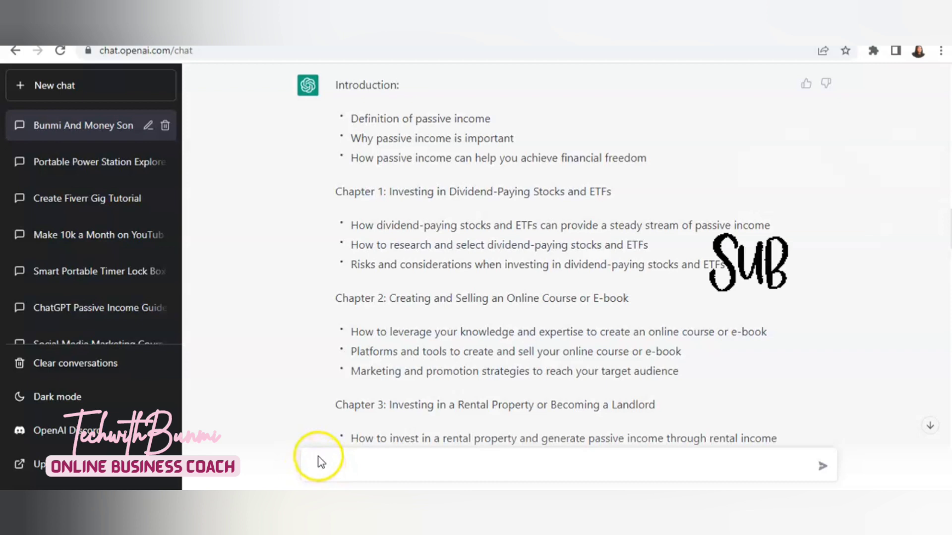
right_click(324, 456)
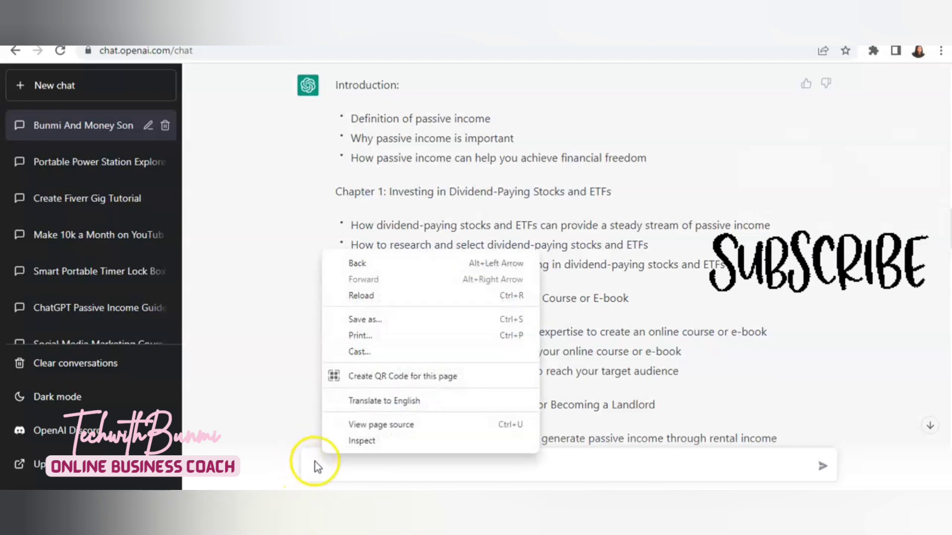
Send the prompt "write the Definition of passive income", pasting the copied topic after "write the".
left_click(386, 456)
type("w")
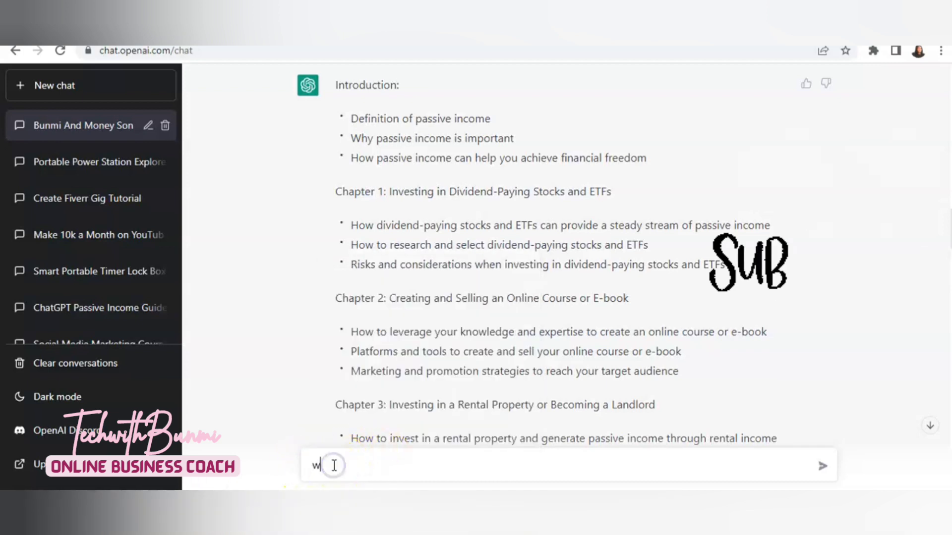
type("rite")
key("BackSpace")
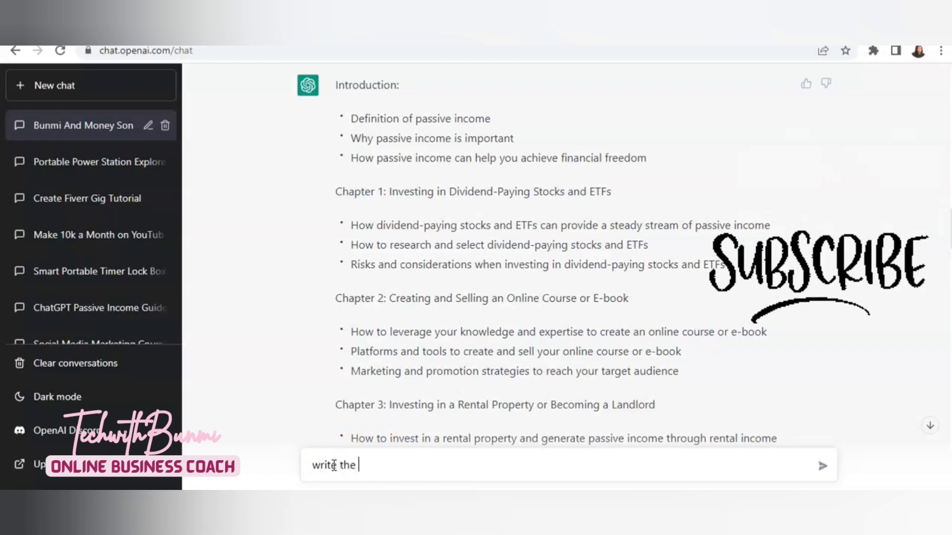
right_click(369, 467)
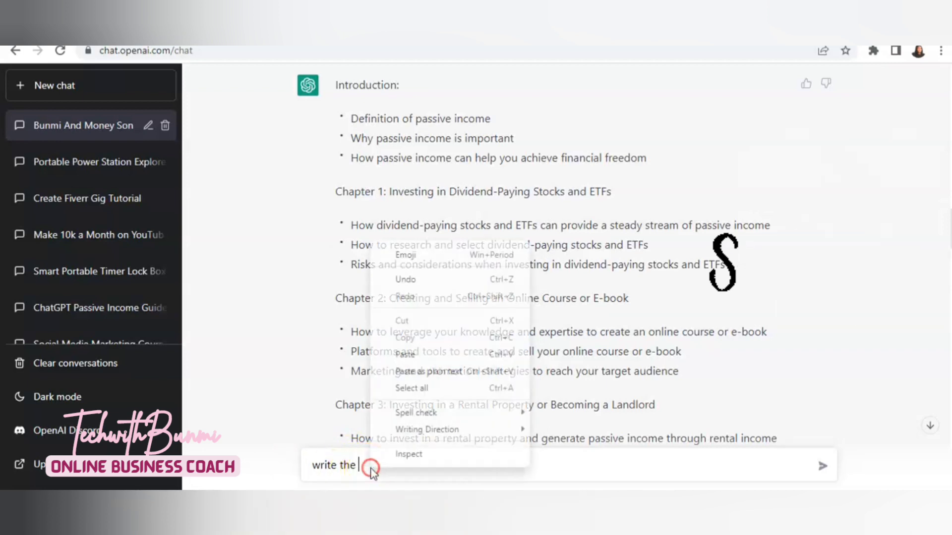
left_click(419, 355)
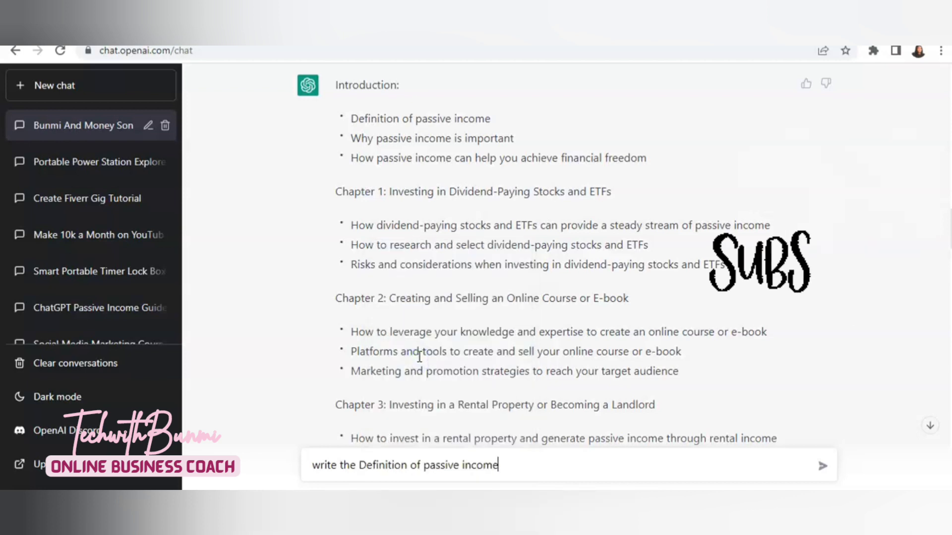
key("Return")
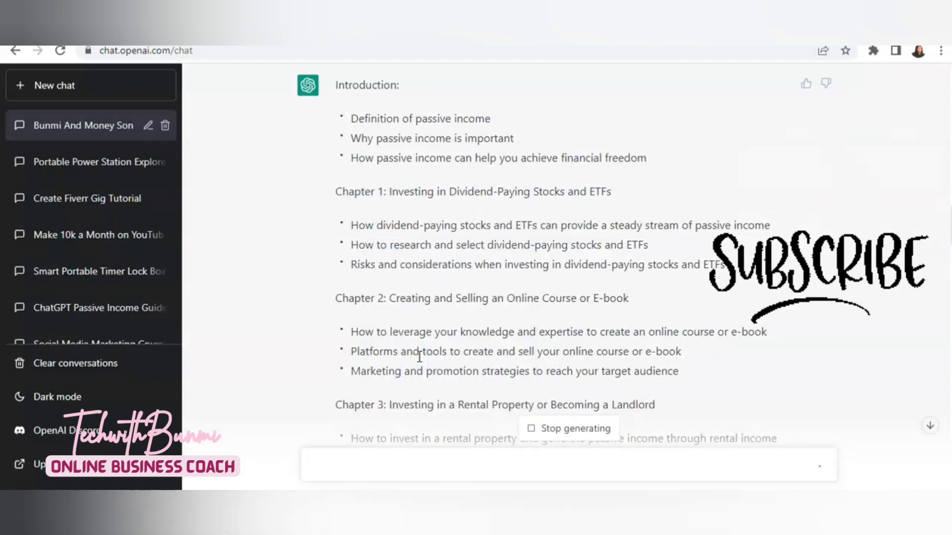
Read the generated definition of passive income at the end of the conversation.
left_click(713, 326)
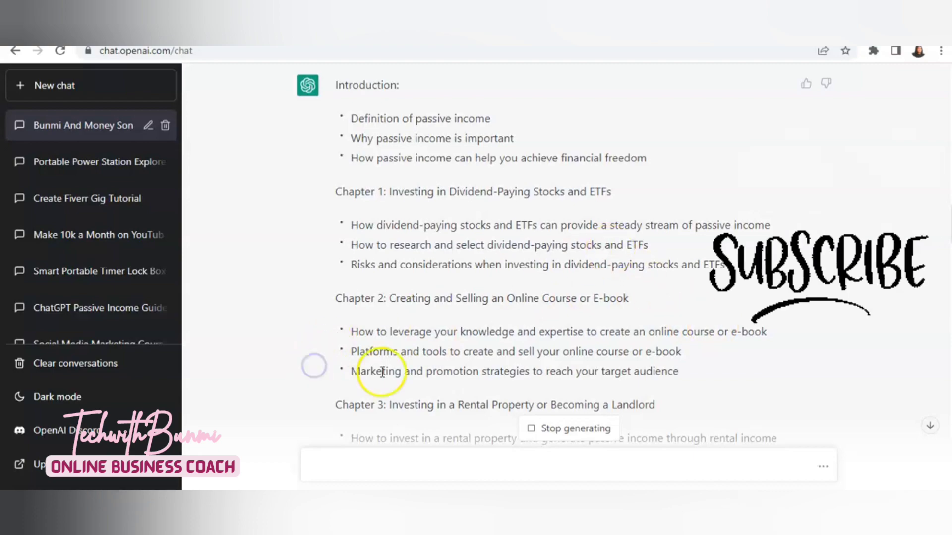
type("elaborate more")
key("Return")
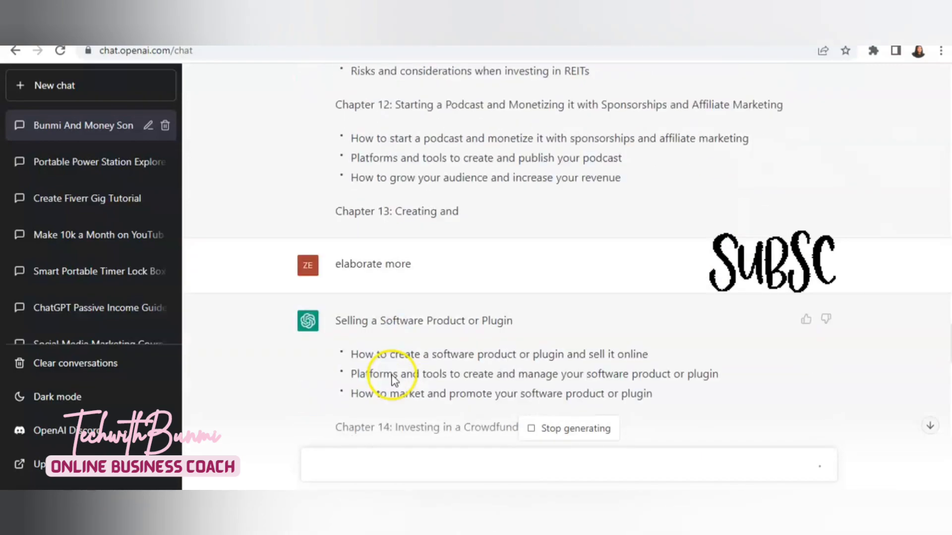
type("write the Definition of passive income")
key("Return")
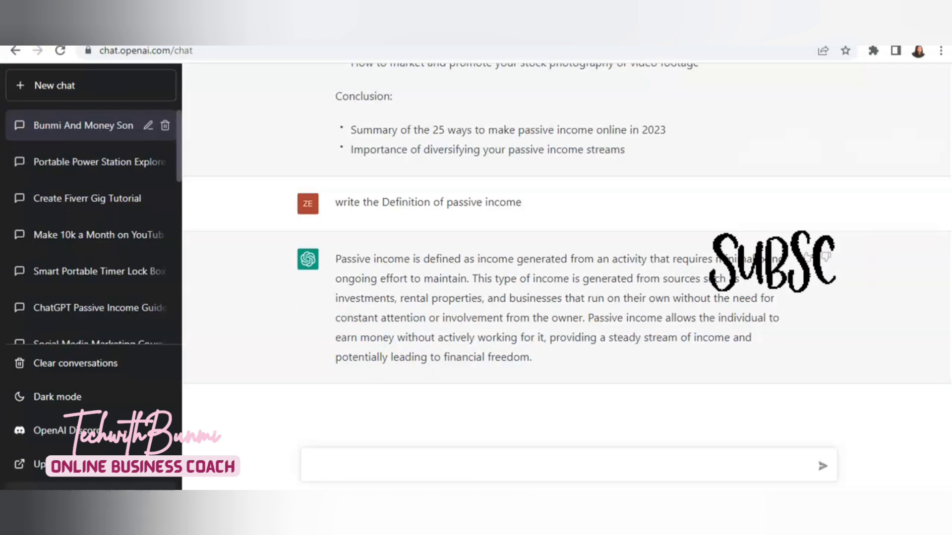
Ask ChatGPT for another version by sending the prompt "write the Definition of passive income" again.
left_click(315, 459)
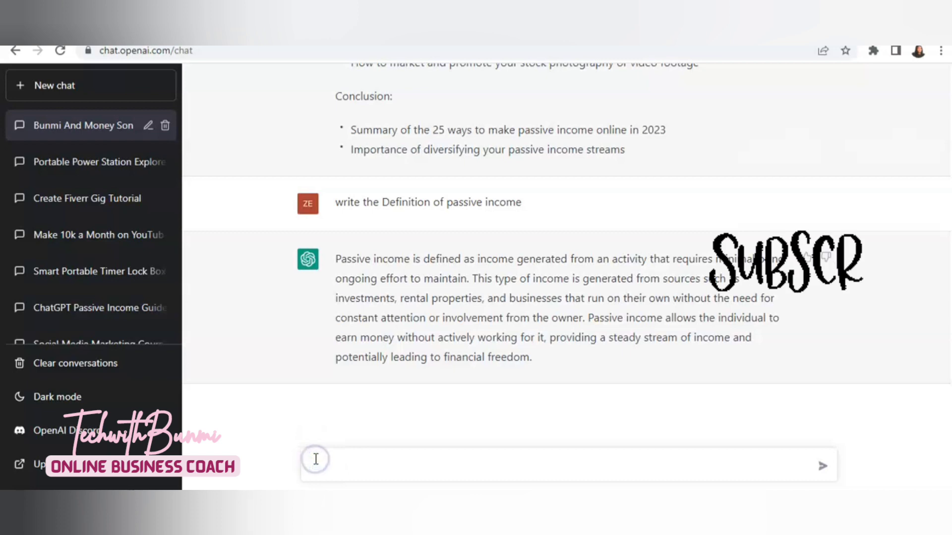
type("write the")
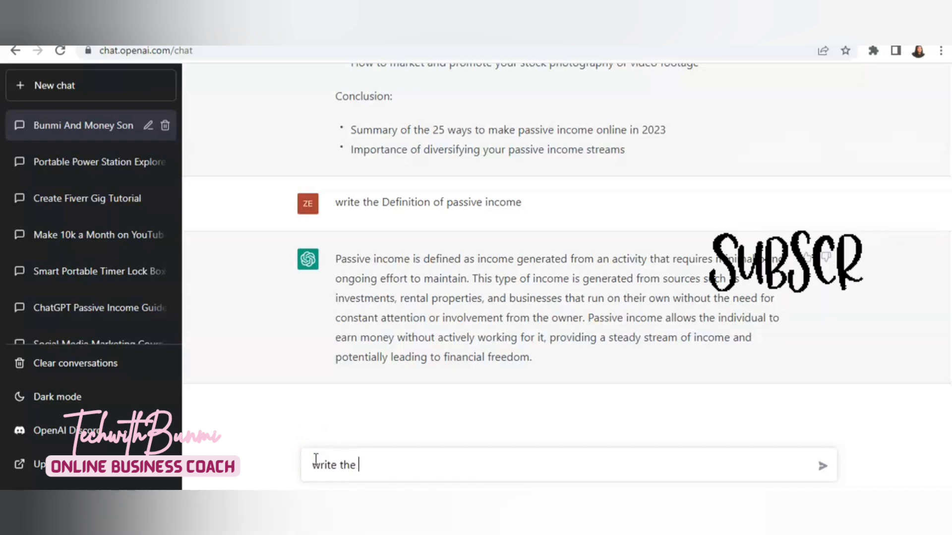
right_click(368, 465)
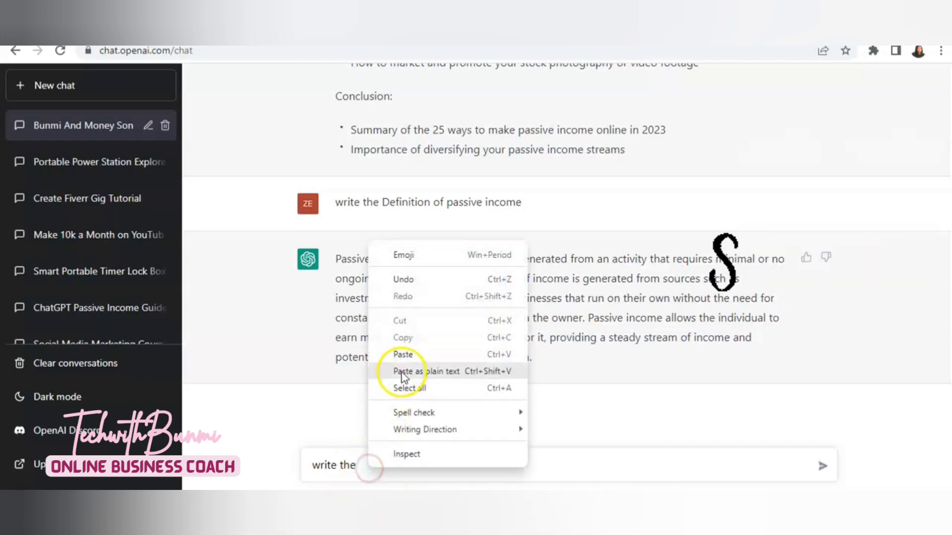
left_click(403, 355)
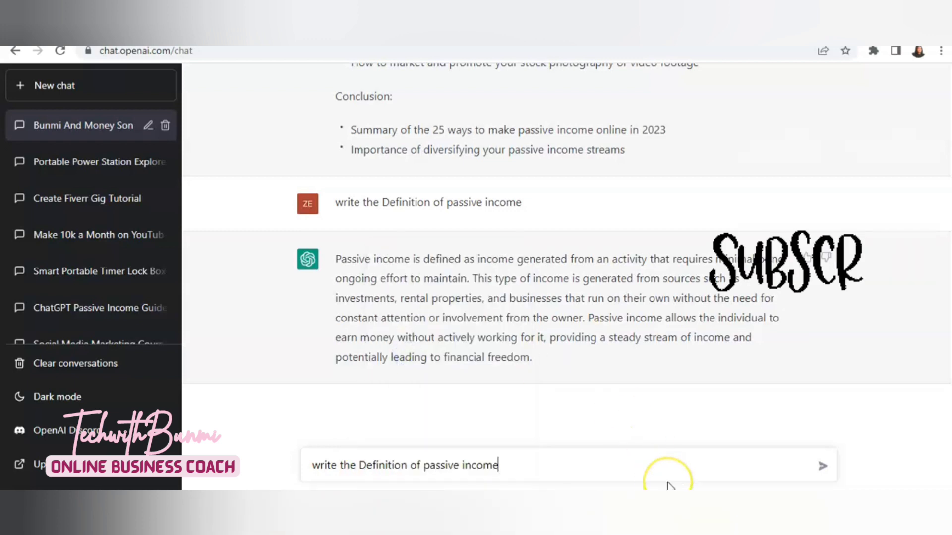
key("Return")
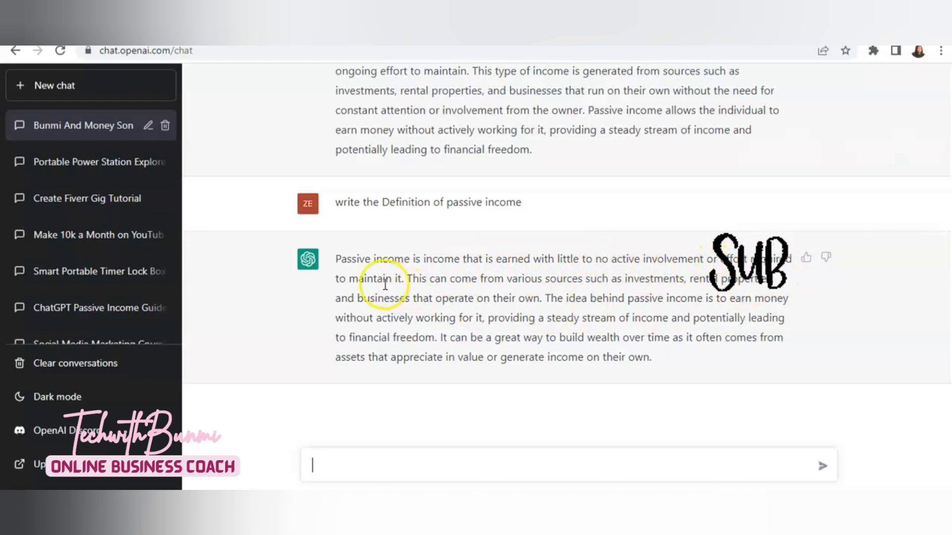
Copy the whole latest passive income definition from ChatGPT and paste it onto page 2 of the Canva ebook.
left_click_drag(348, 259, 665, 357)
right_click(554, 322)
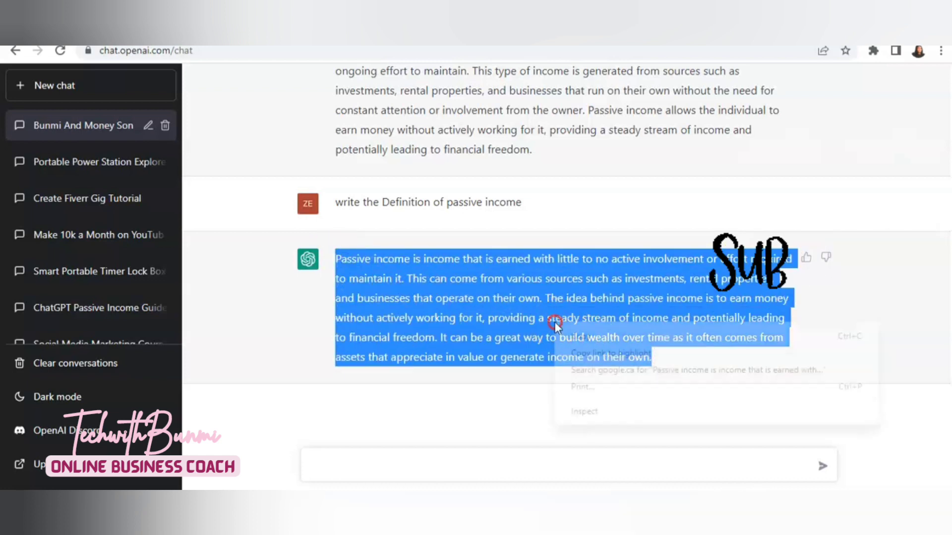
left_click(574, 335)
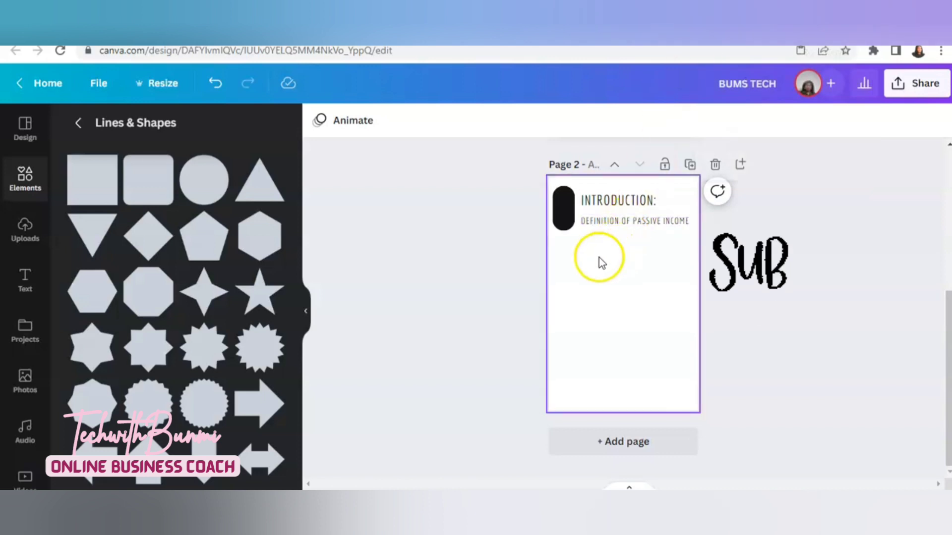
right_click(564, 270)
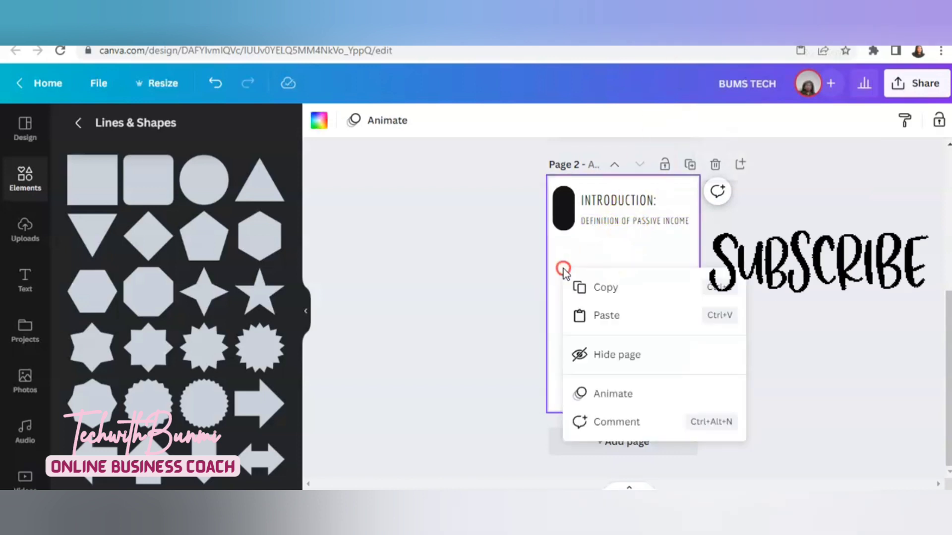
left_click(599, 314)
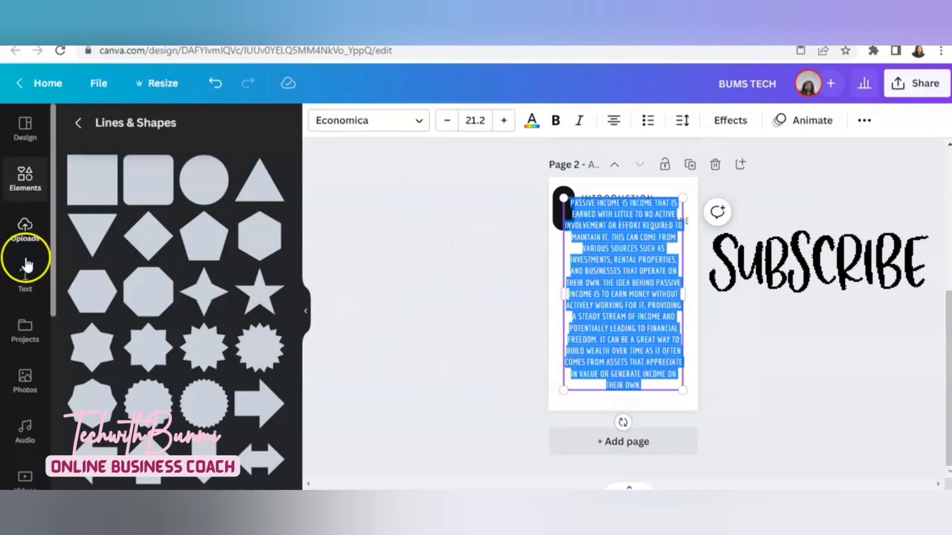
Switch to ChatGPT, find the next introduction topic in the outline and send the prompt "write Why passive income is important".
key("alt+Tab")
scroll(852, 417, "up", 10)
scroll(851, 418, "up", 20)
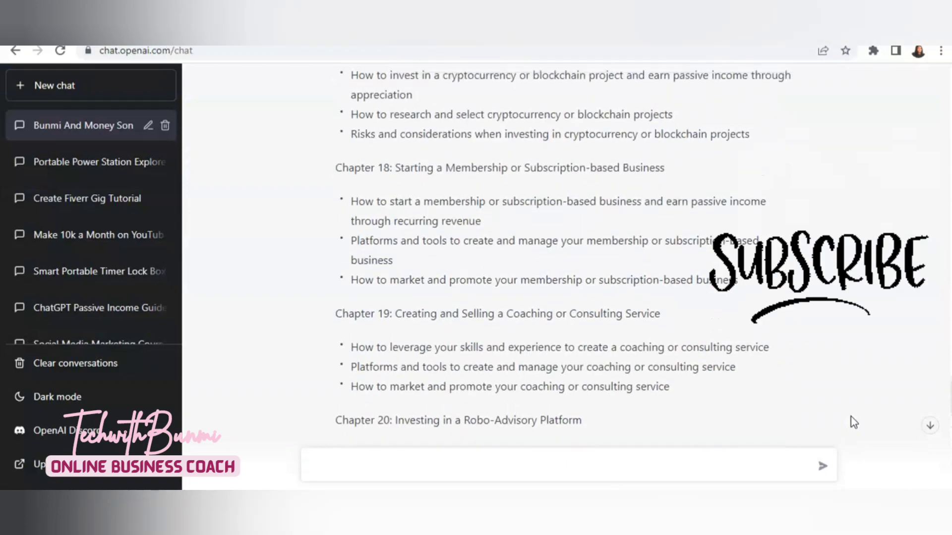
scroll(852, 417, "up", 15)
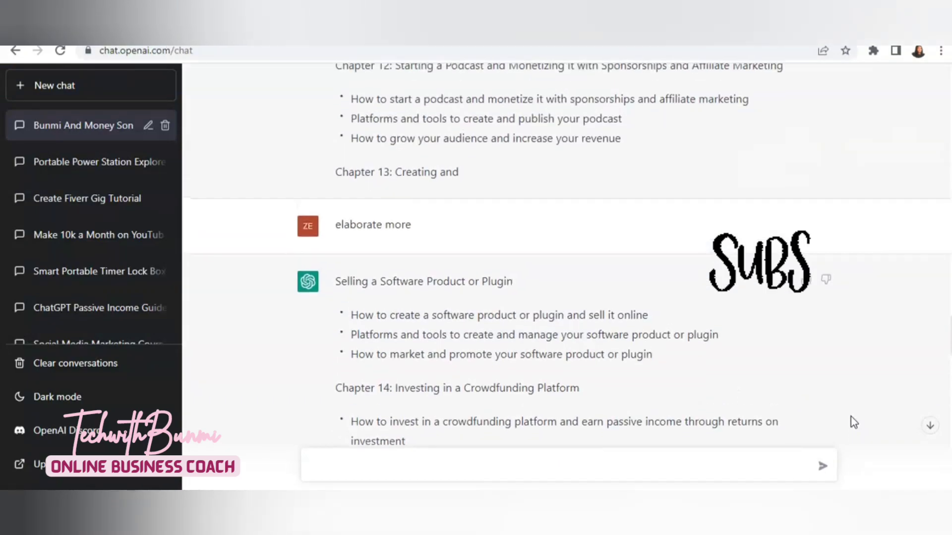
scroll(851, 417, "up", 15)
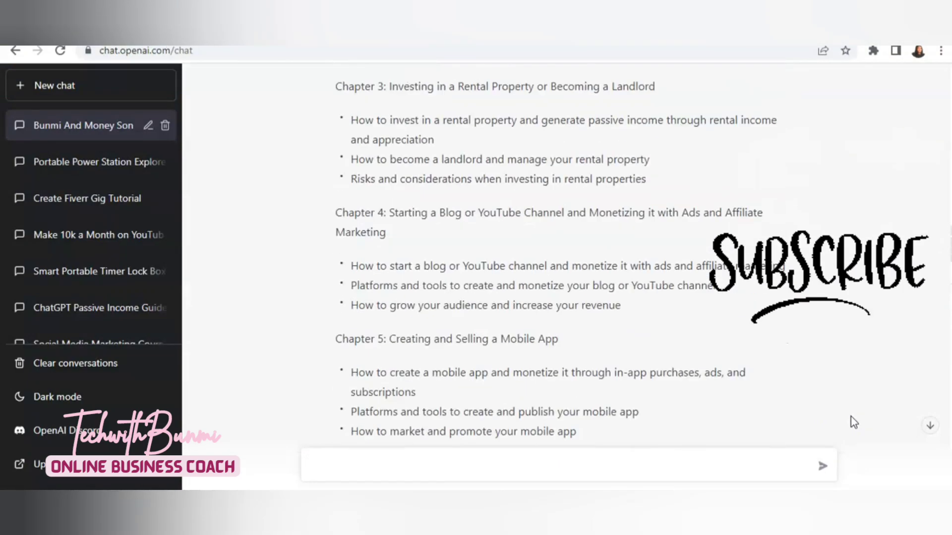
scroll(852, 422, "down", 4)
left_click(855, 272)
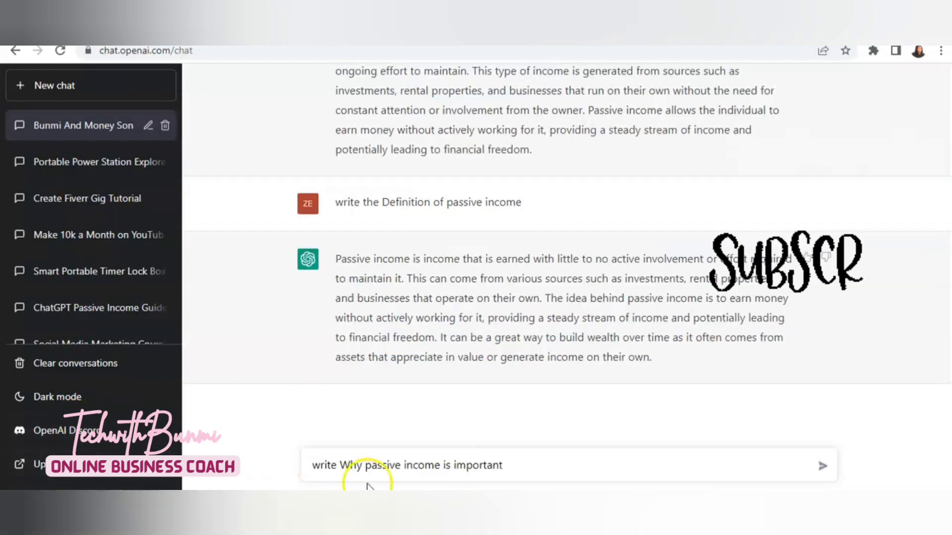
left_click(824, 467)
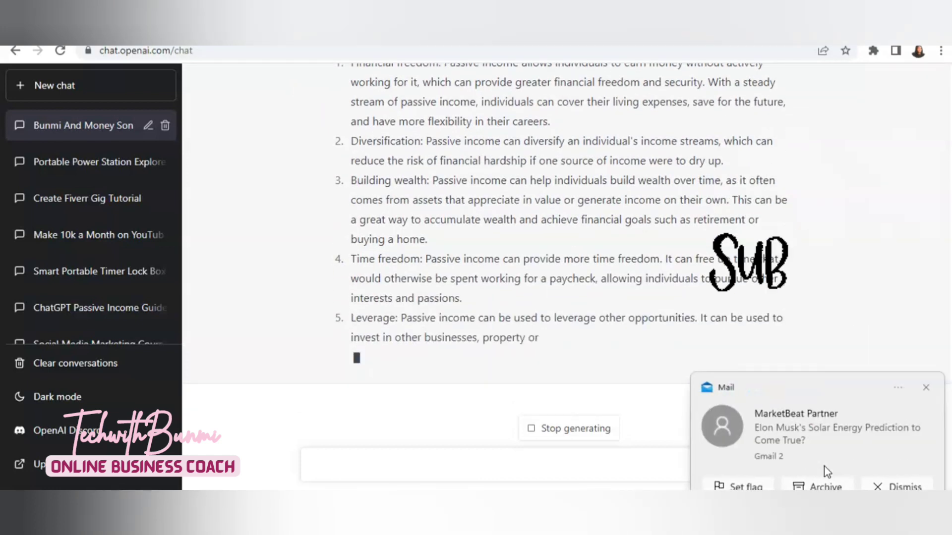
Dismiss the mail notification and read through the generated answer on why passive income is important.
left_click(903, 486)
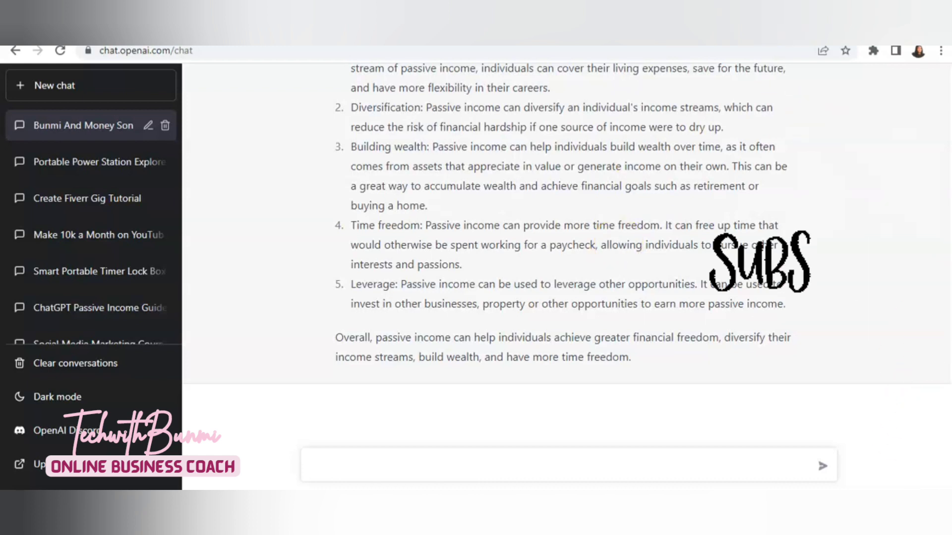
left_click_drag(571, 177, 574, 231)
left_click(833, 380)
scroll(834, 379, "up", 7)
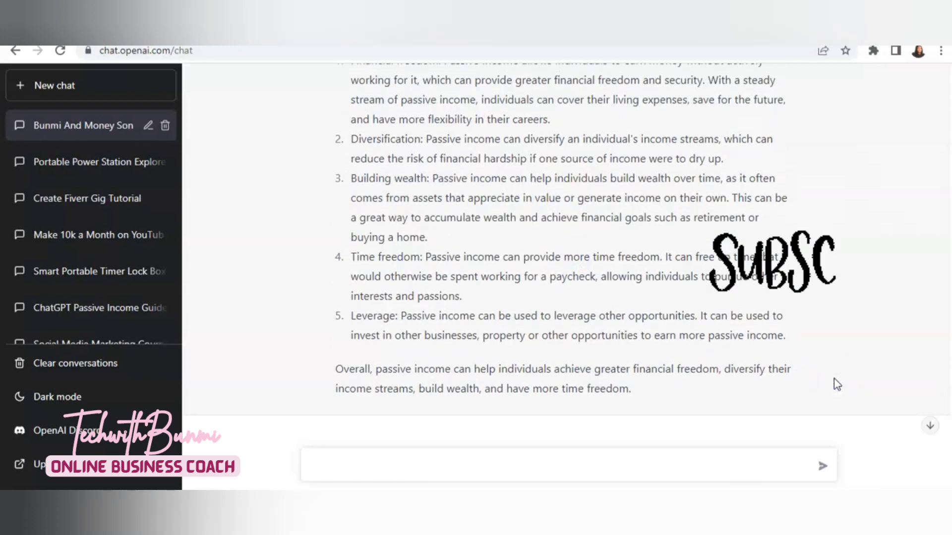
scroll(834, 379, "down", 3)
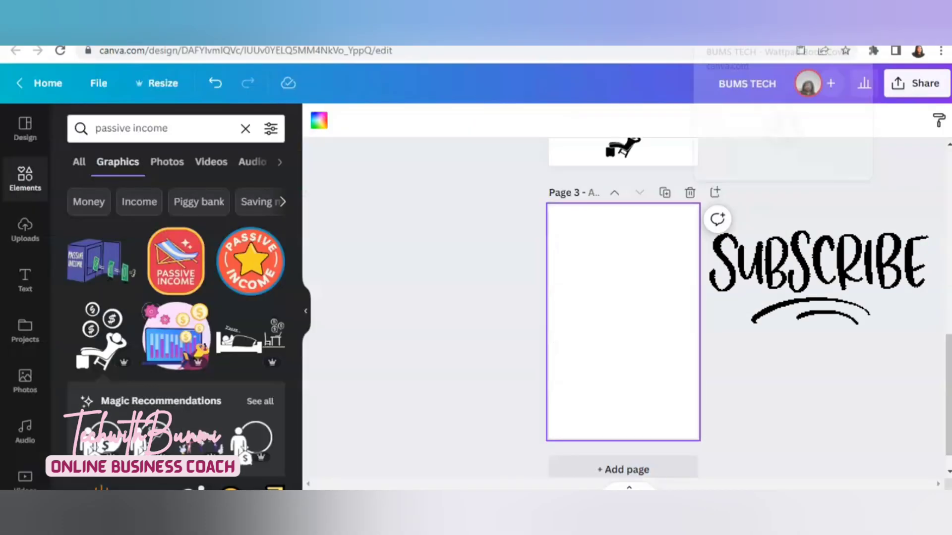
Paste the heading "Why passive income is important" onto Canva page 3 and move it near the top of the page.
right_click(571, 233)
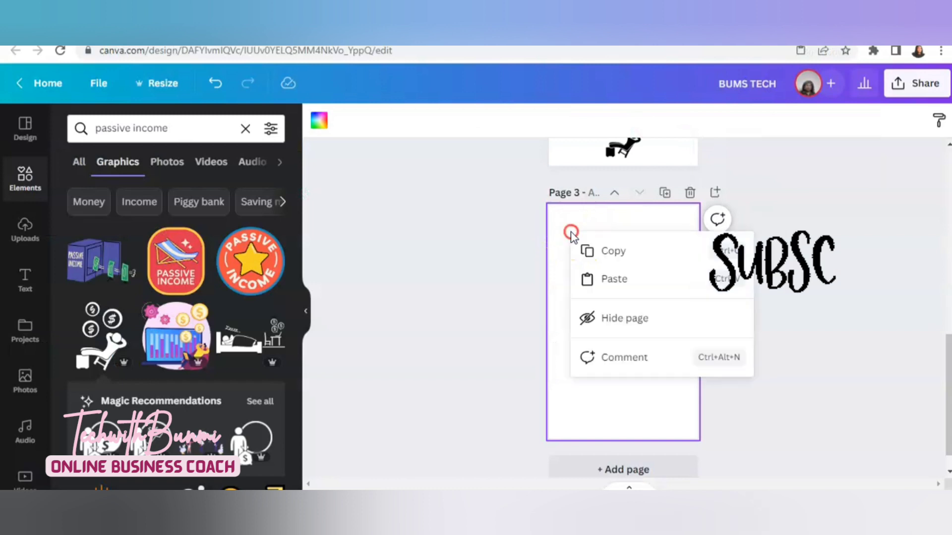
left_click(613, 280)
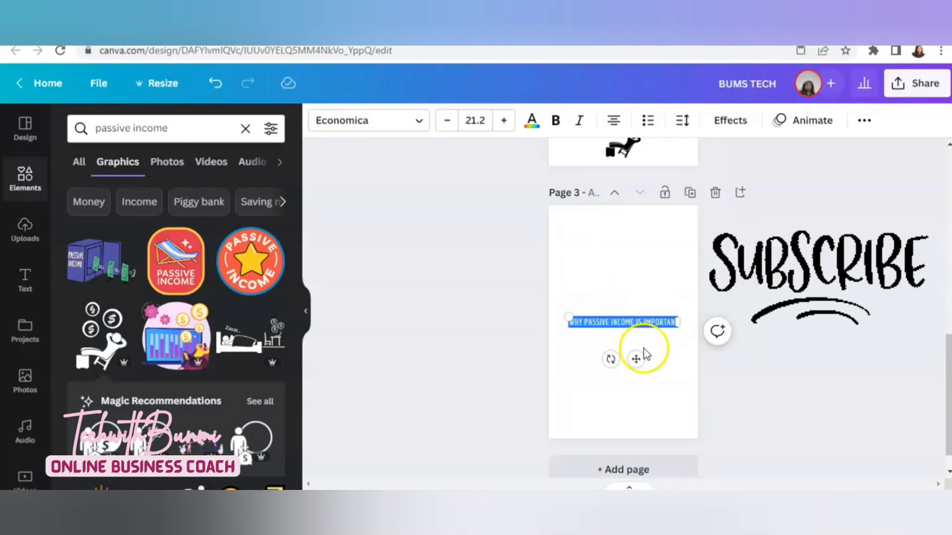
left_click(657, 396)
left_click_drag(639, 337, 631, 240)
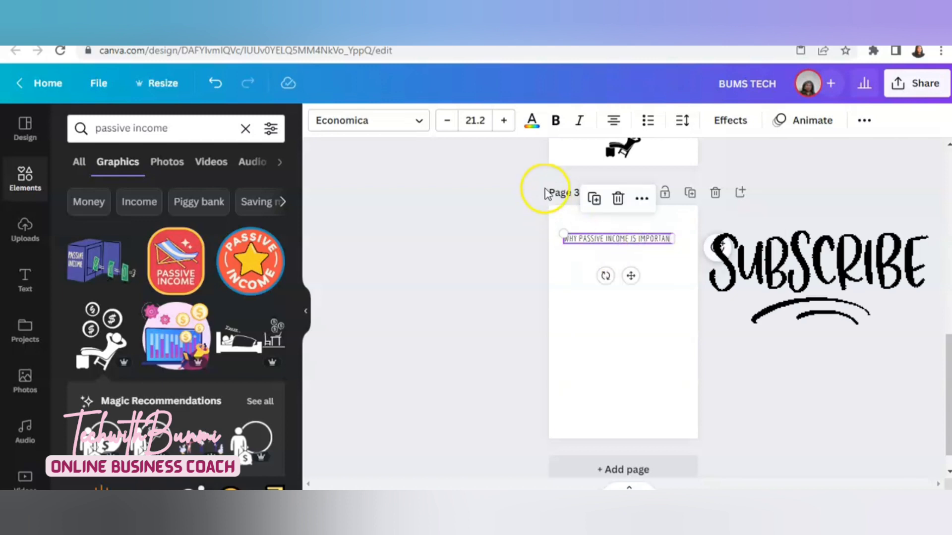
Enlarge the page 3 heading by three size increments, make it bold and center it across the page.
left_click(503, 121)
left_click(503, 121)
left_click(503, 120)
left_click(554, 130)
left_click(620, 333)
left_click_drag(627, 242, 634, 241)
left_click(466, 295)
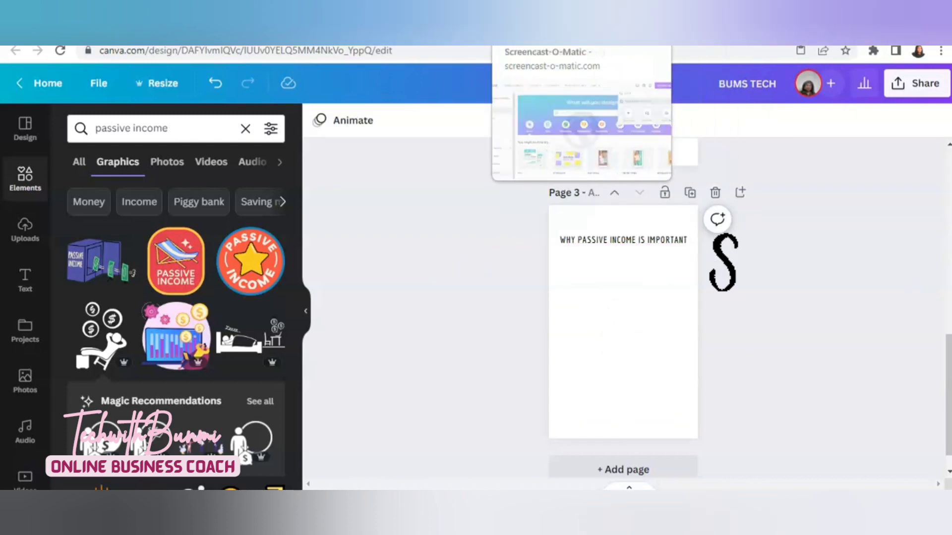
Copy ChatGPT's list of reasons why passive income is important and paste it below the heading on Canva page 3.
left_click(471, 30)
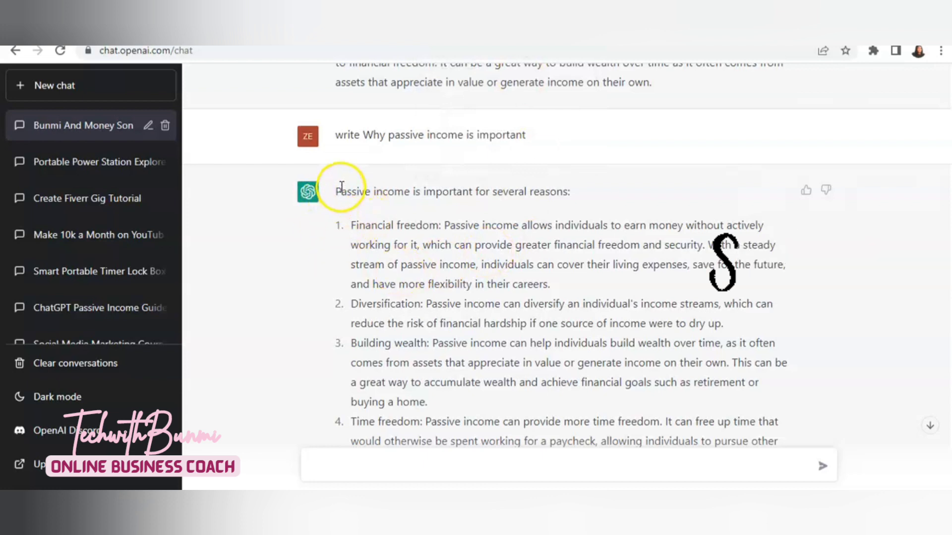
left_click_drag(336, 191, 620, 457)
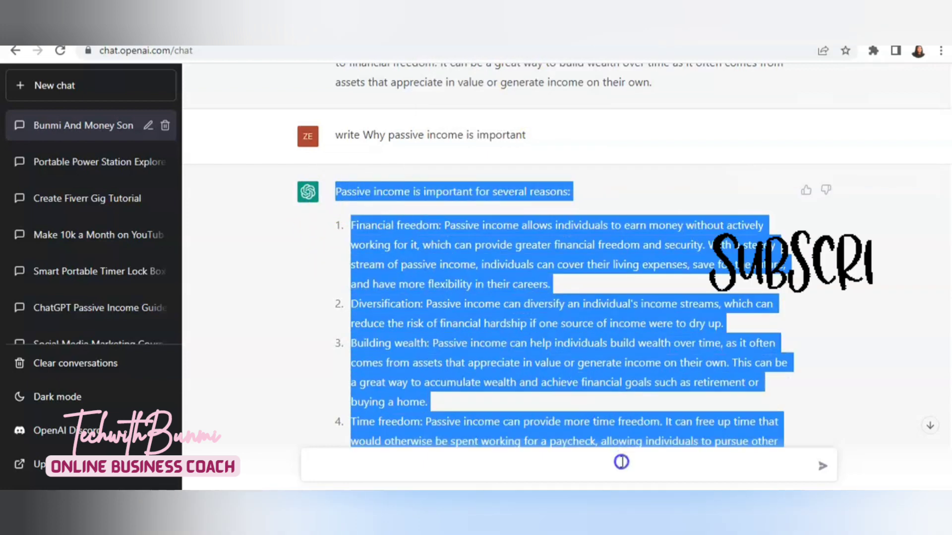
right_click(606, 407)
left_click(450, 323)
left_click(729, 30)
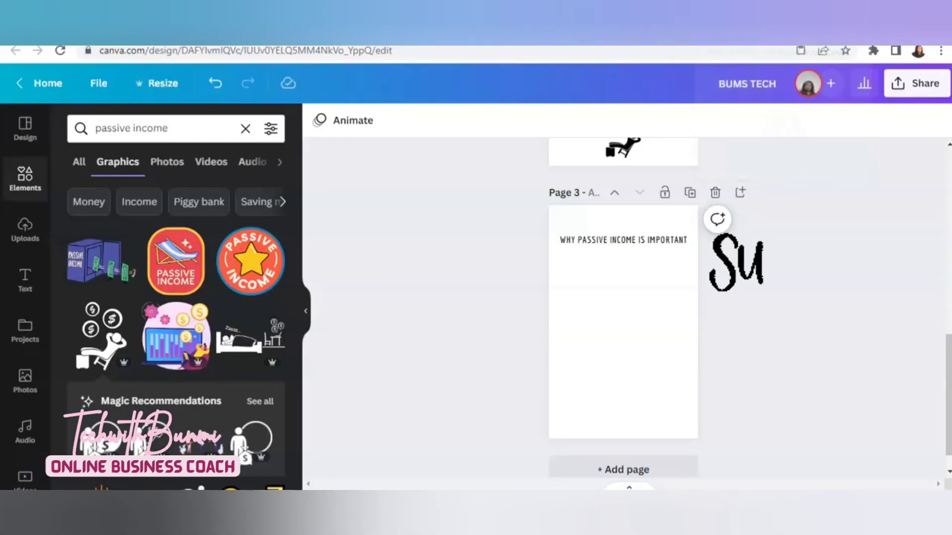
right_click(579, 285)
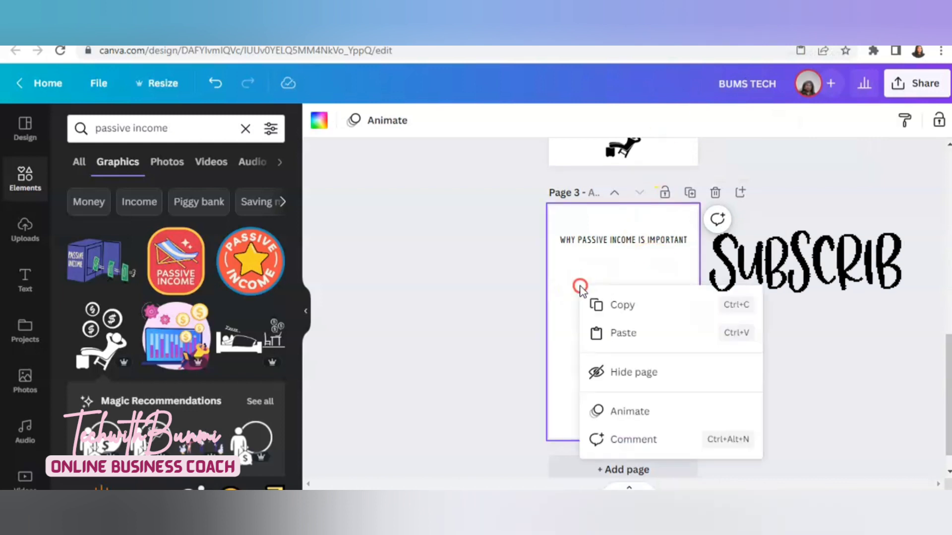
left_click(615, 337)
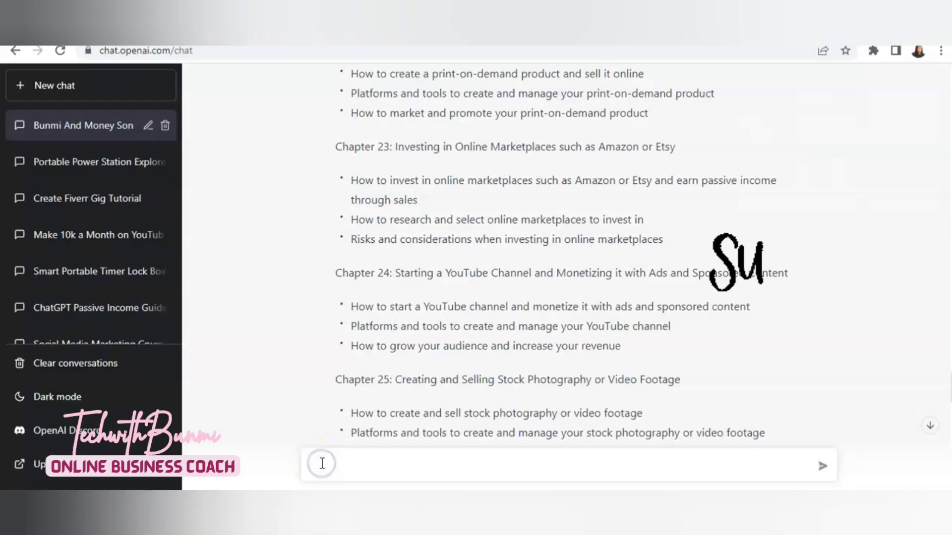
Switch to ChatGPT and begin a new prompt with the word "write".
type("write")
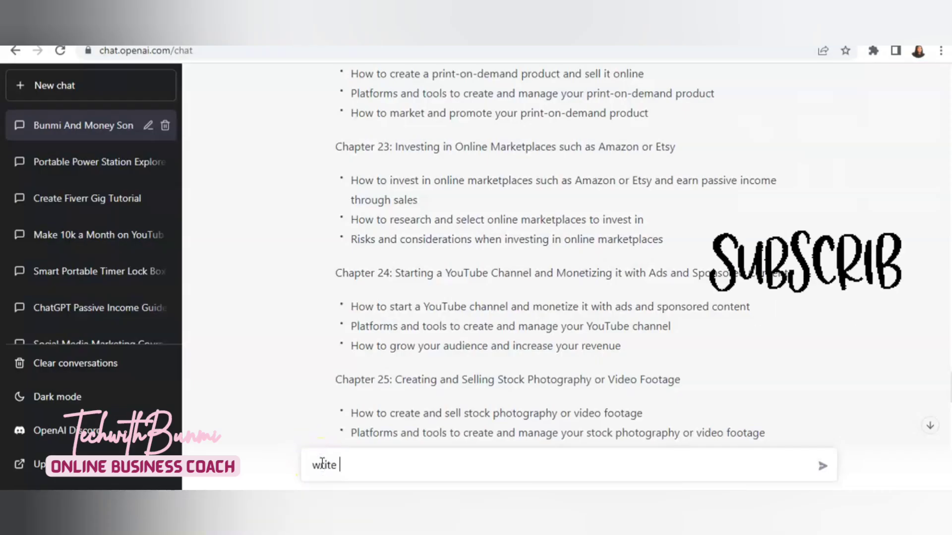
right_click(361, 467)
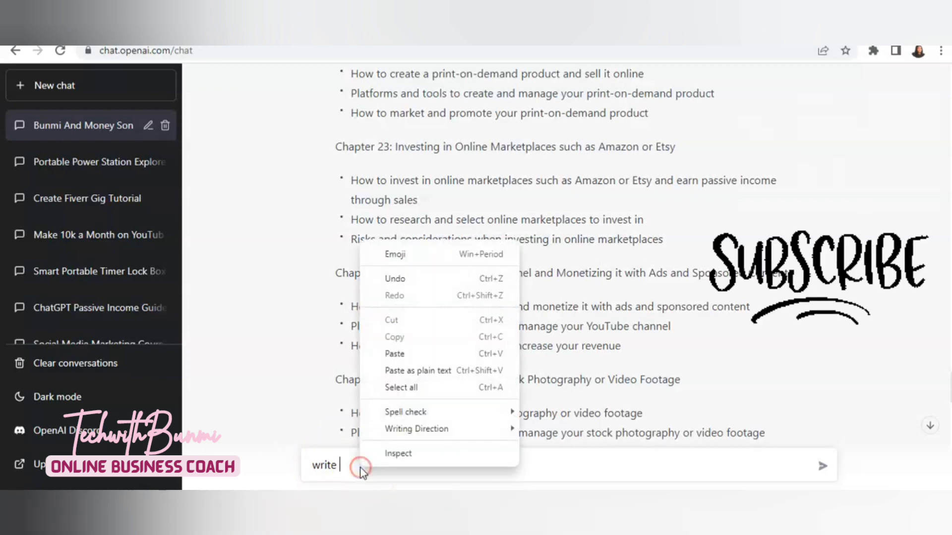
left_click(405, 361)
key("BackSpace")
key("BackSpace")
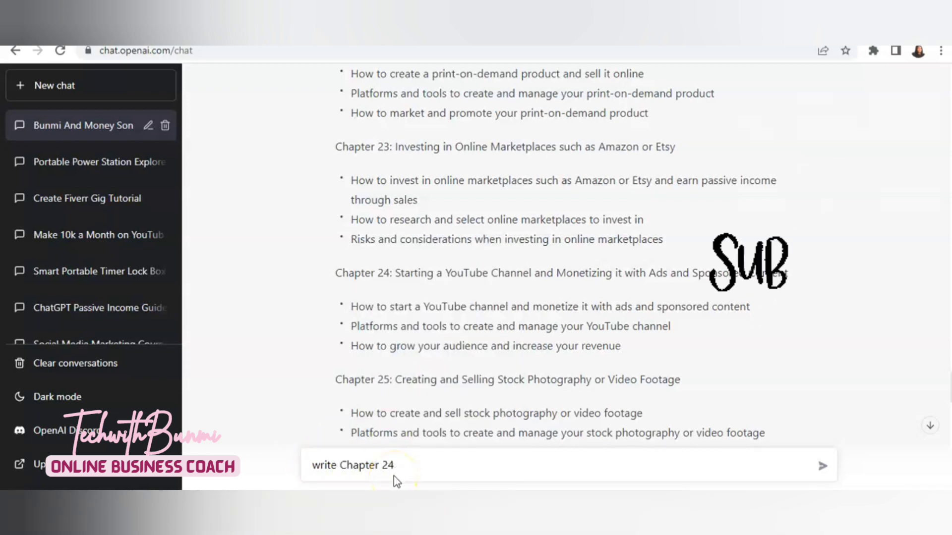
key("BackSpace")
key("BackSpace")
key("BackSpace")
key("BackSpace")
key("BackSpace")
key("BackSpace")
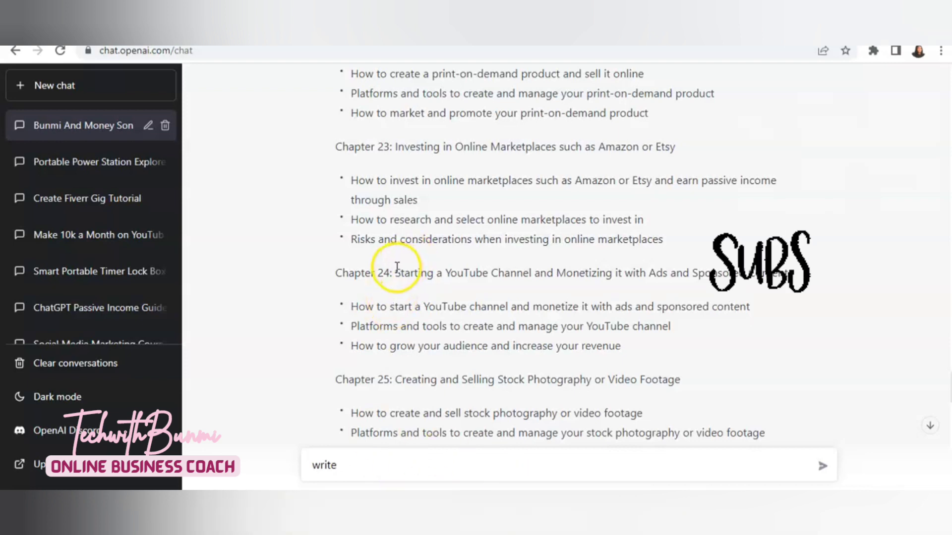
Copy the Chapter 24 title from the outline and send "write Starting a YouTube Channel and Monetizing it with Ads and Sponsored Content".
left_click_drag(397, 268, 789, 272)
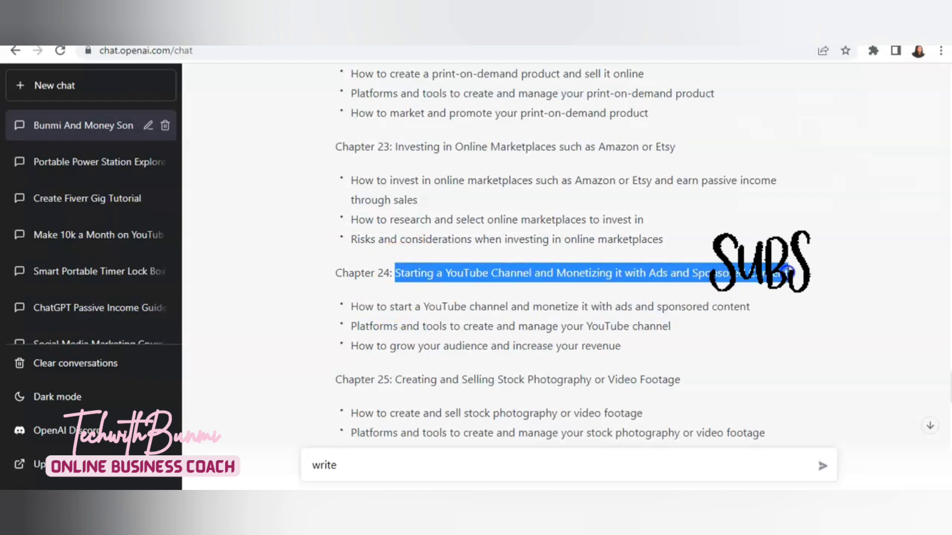
right_click(772, 274)
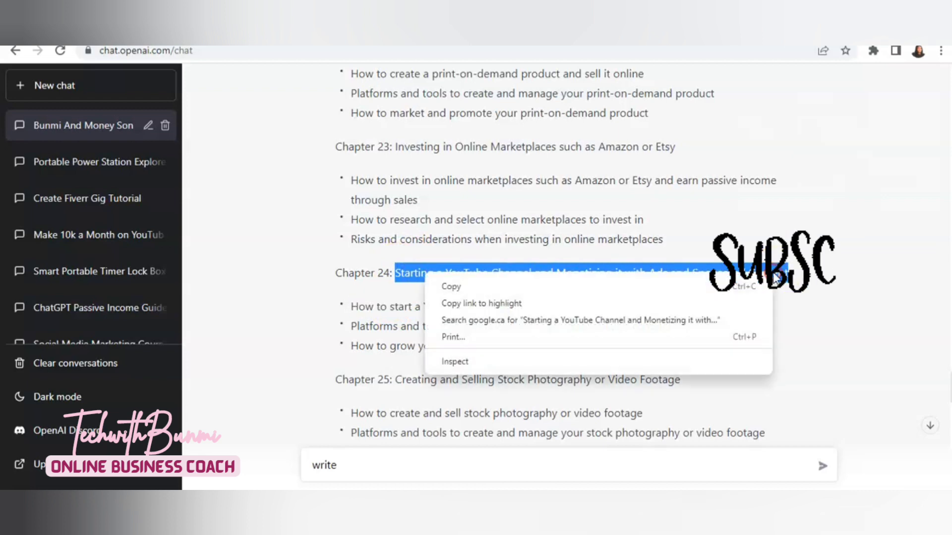
left_click(645, 284)
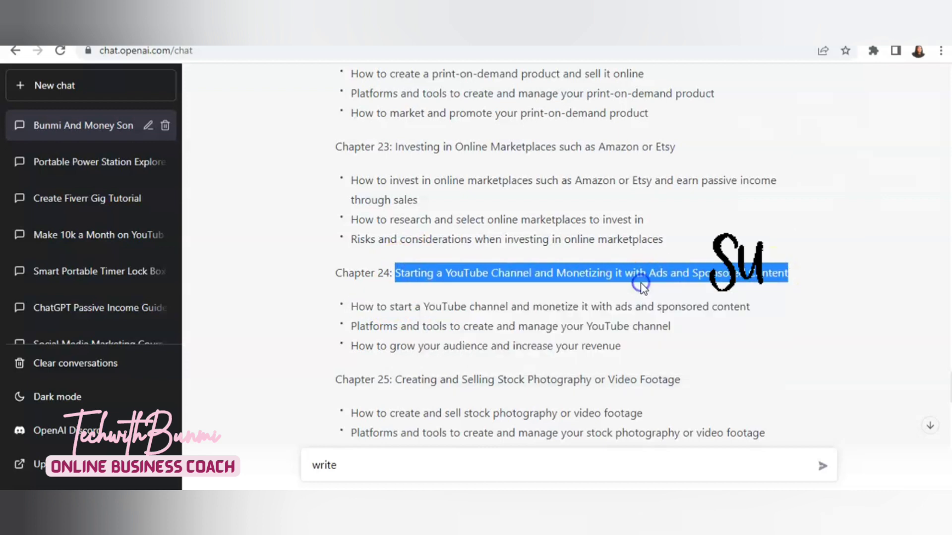
left_click(364, 464)
right_click(366, 465)
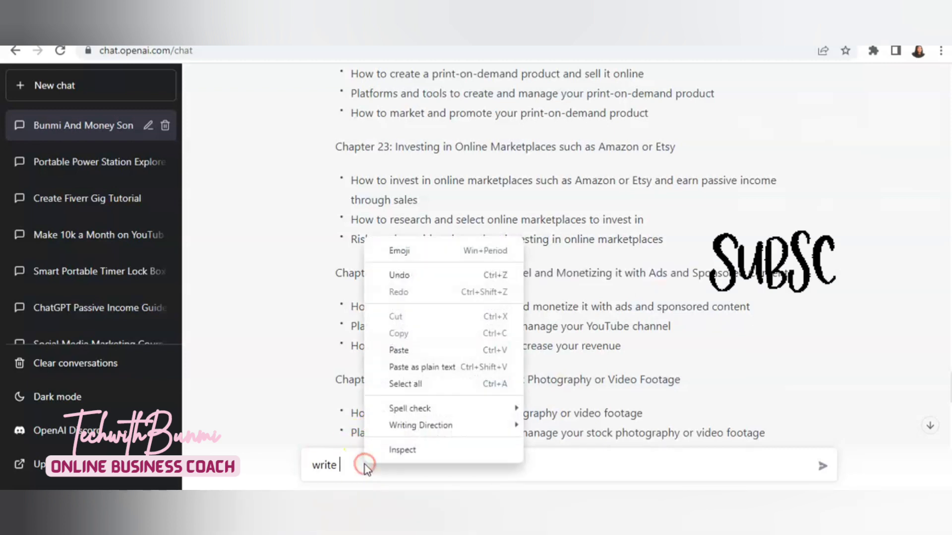
left_click(415, 350)
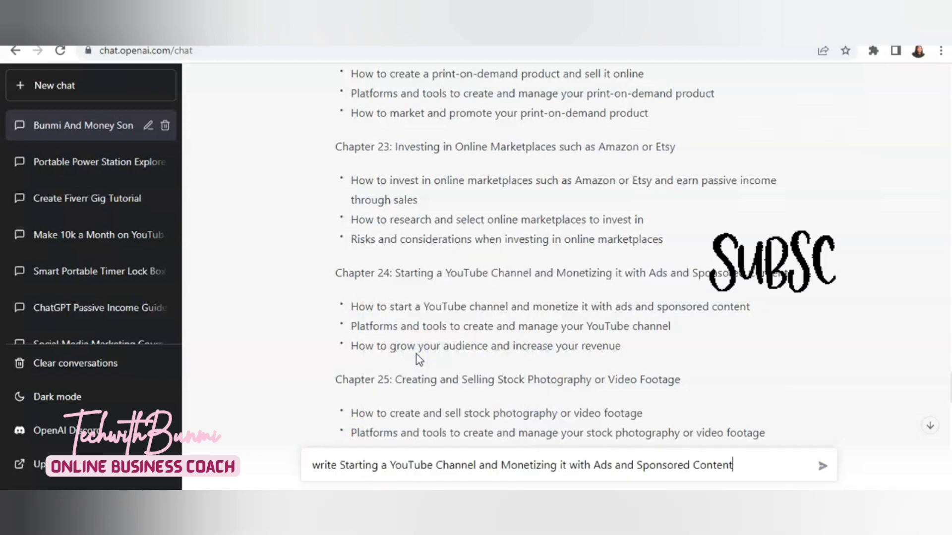
key("Return")
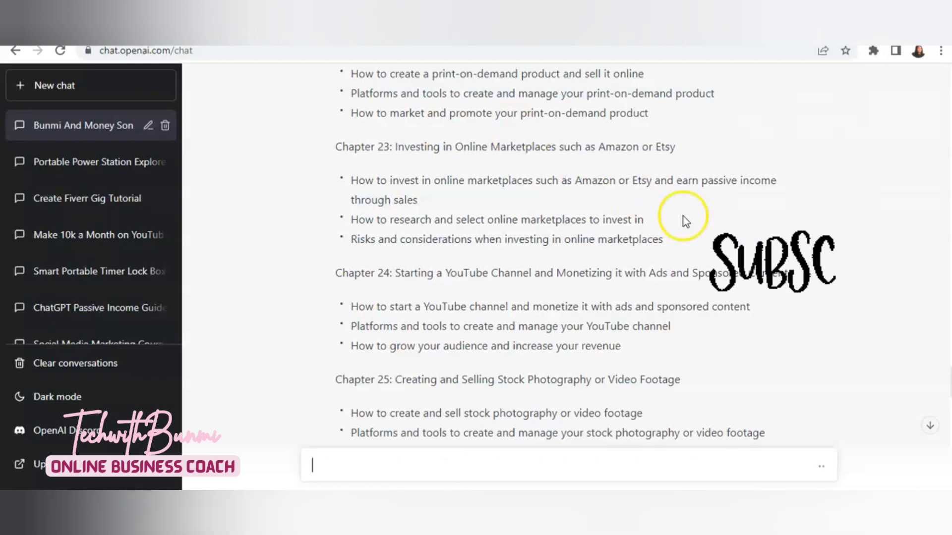
scroll(757, 295, "down", 15)
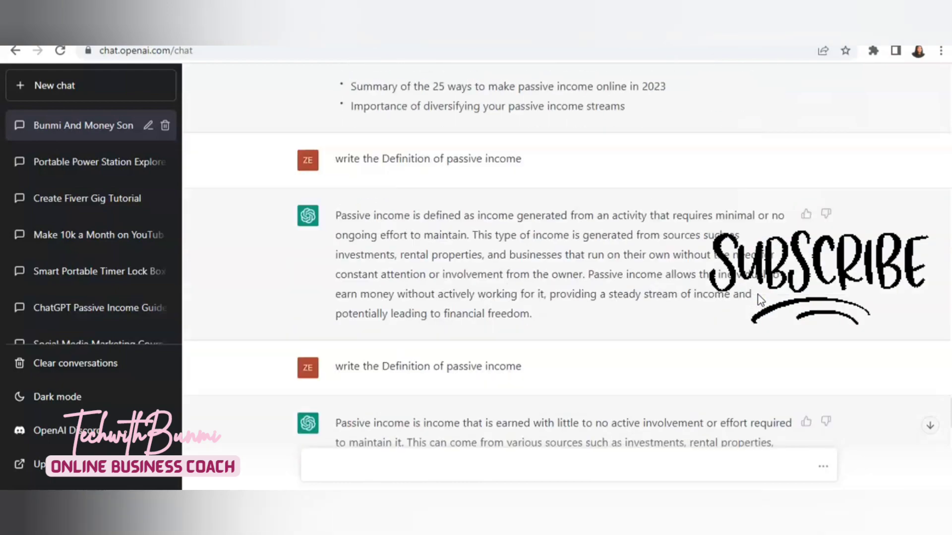
scroll(758, 296, "down", 10)
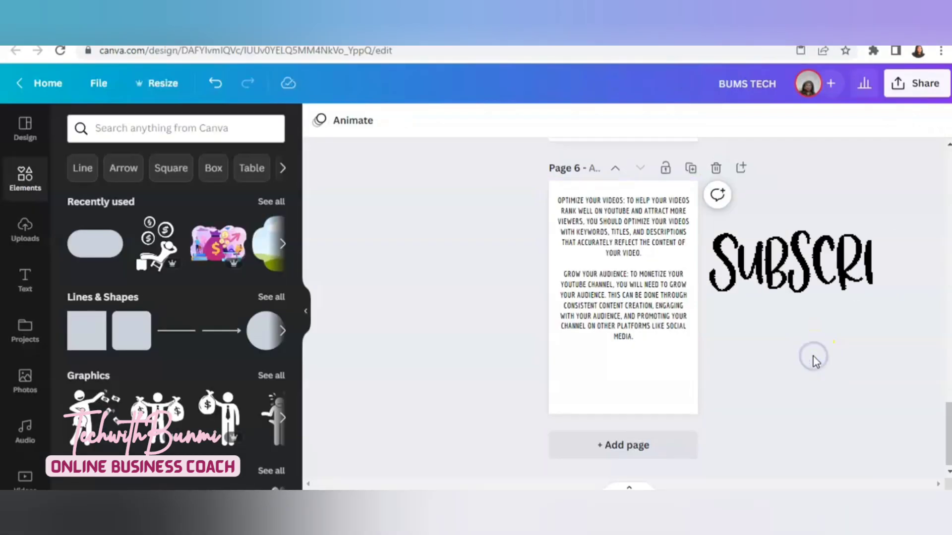
Review the Canva ebook from page 6 back up to the cover.
scroll(813, 356, "up", 20)
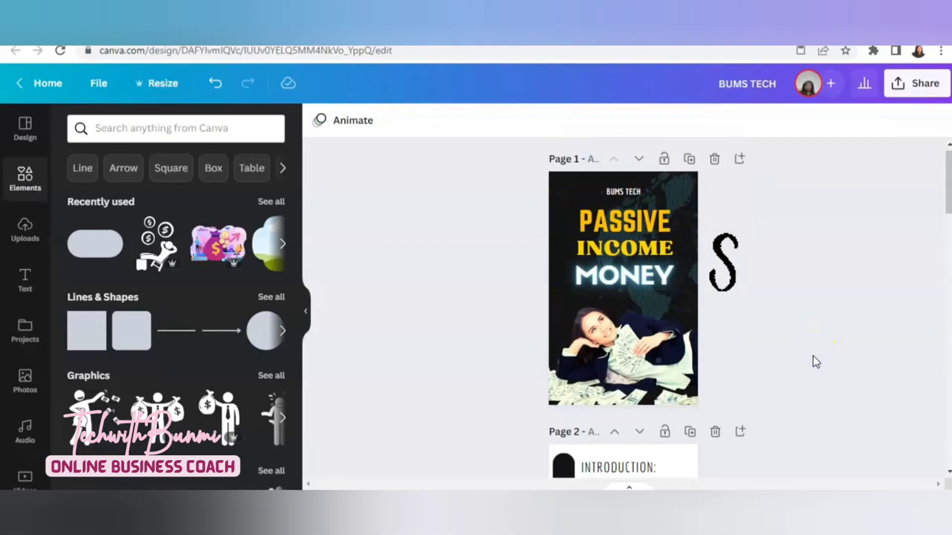
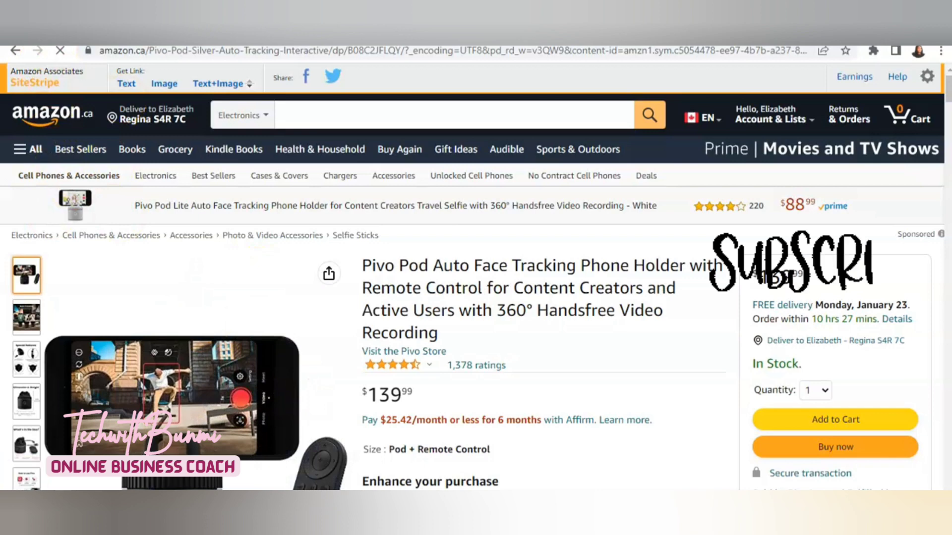
View the product video and enlarged images on the Pivo Pod phone holder's Amazon page.
scroll(246, 260, "down", 2)
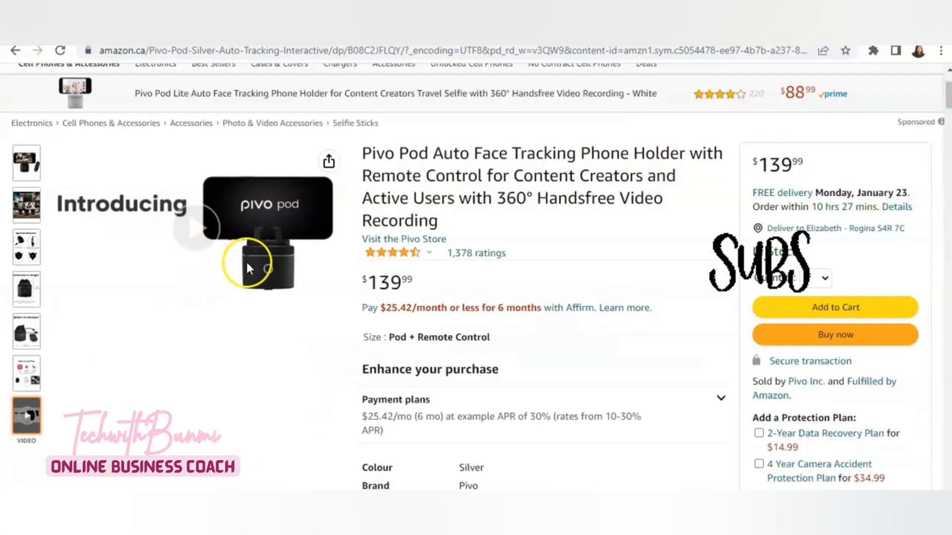
left_click(196, 230)
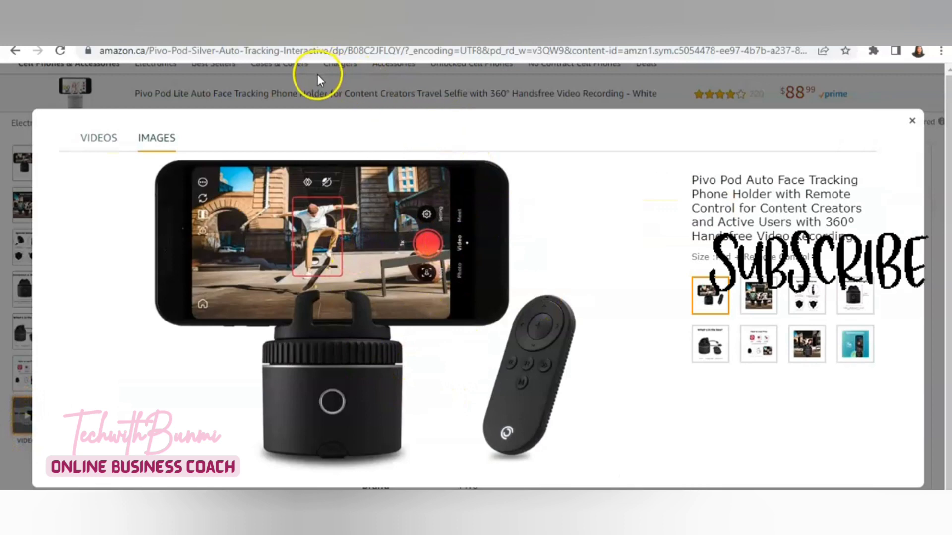
left_click(316, 95)
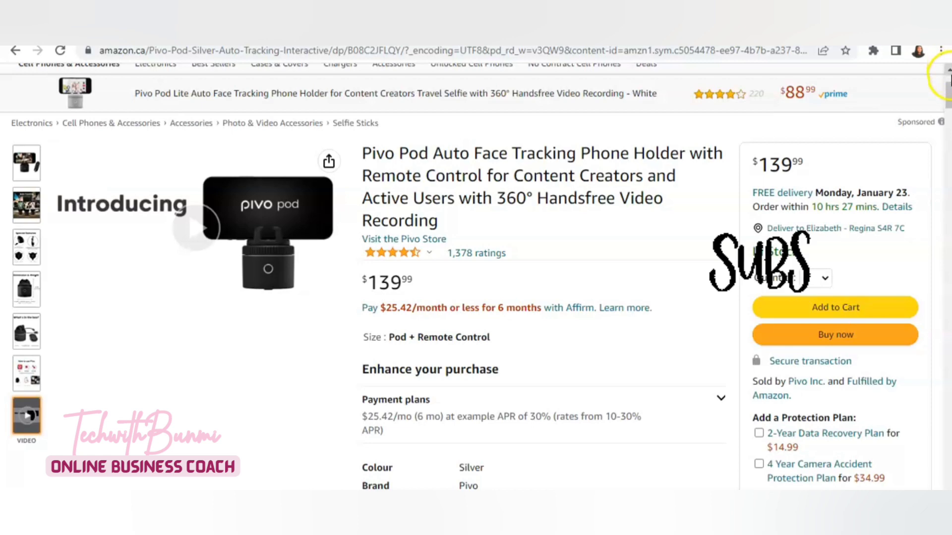
scroll(491, 188, "up", 3)
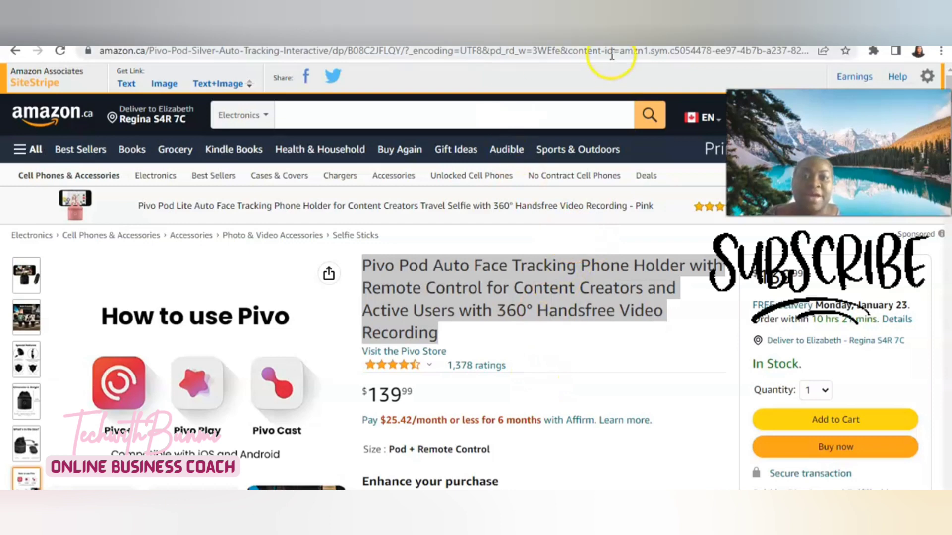
Paste the Pivo Pod product title onto page 6 of the Canva ebook and move it below the last paragraph.
left_click(25, 278)
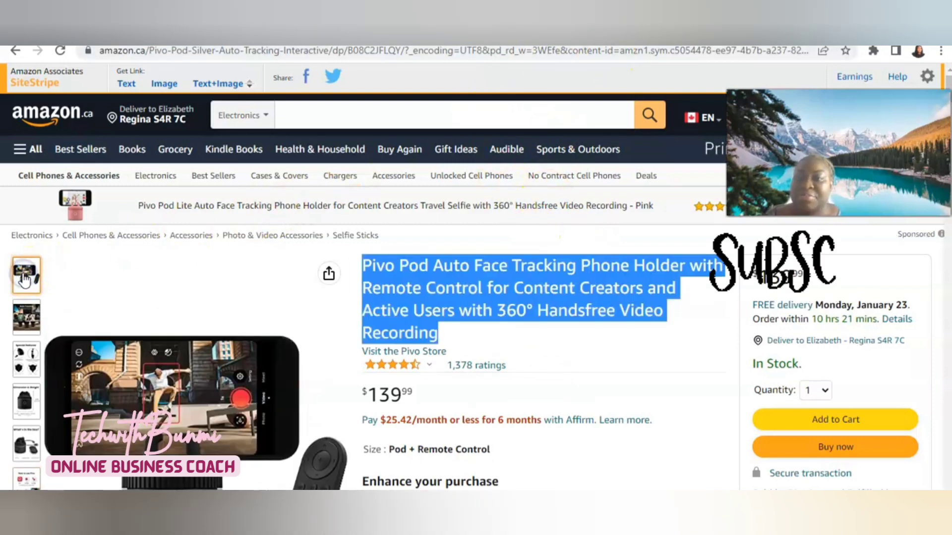
scroll(273, 439, "down", 1)
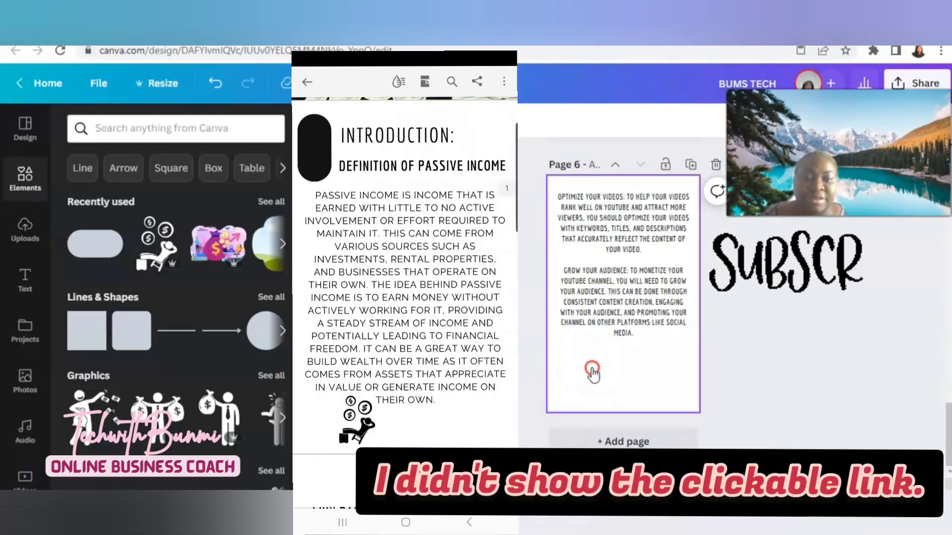
right_click(597, 378)
left_click(632, 393)
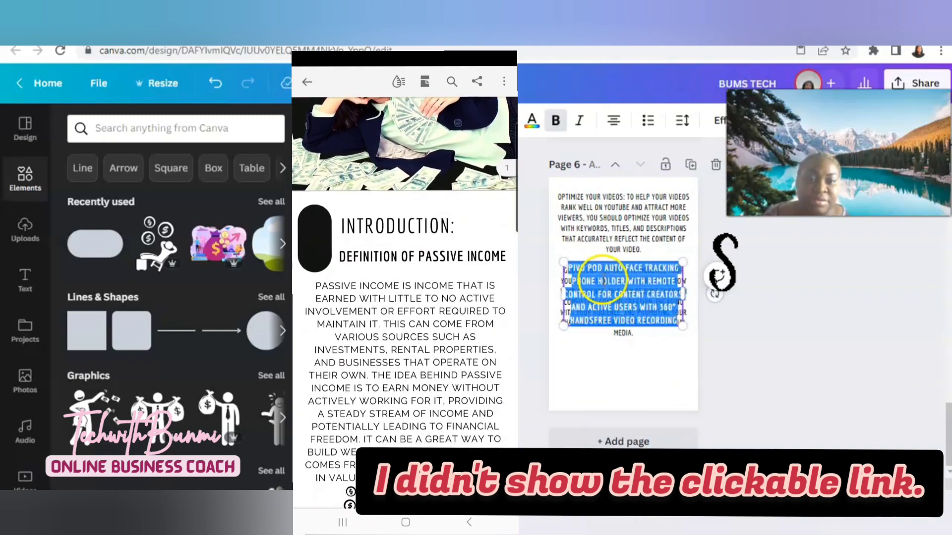
left_click_drag(622, 298, 619, 370)
double_click(620, 369)
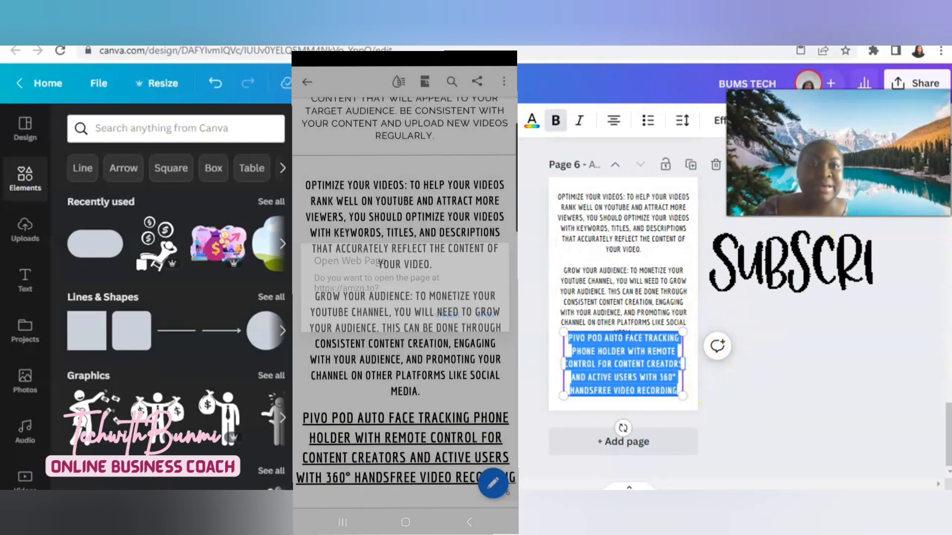
Switch to the Pivo Pod product page on Amazon and generate its Text+Image affiliate link with SiteStripe.
left_click(659, 37)
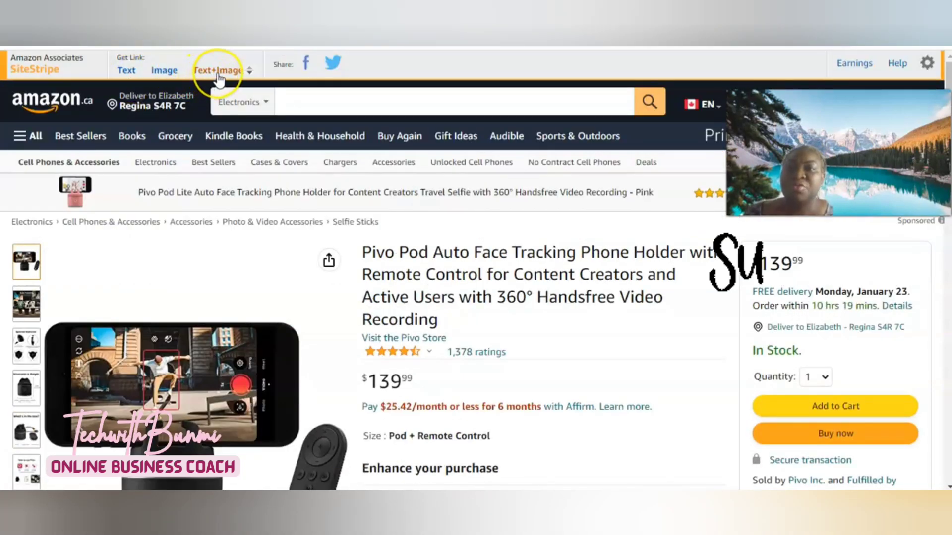
left_click(218, 74)
left_click(218, 73)
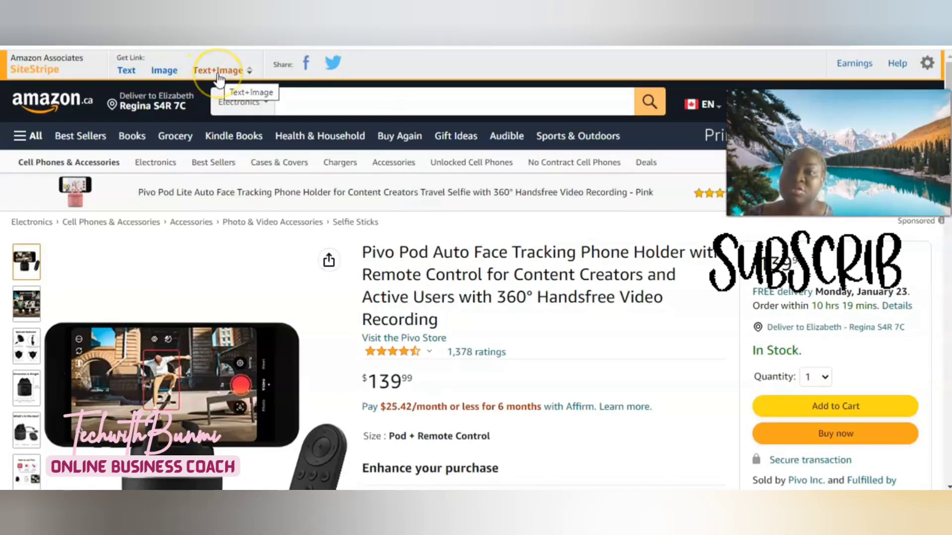
left_click(218, 74)
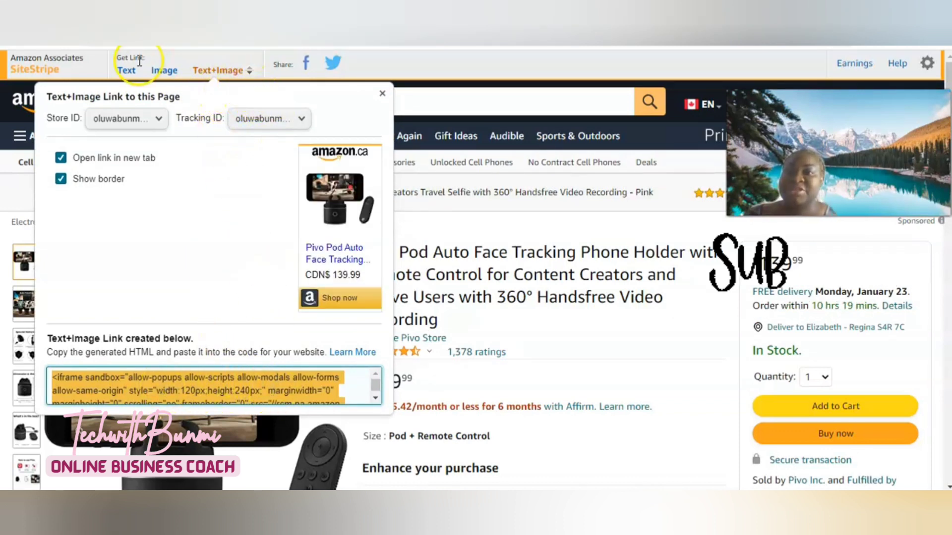
Generate the short text affiliate link for the Pivo Pod page and copy it.
left_click(127, 70)
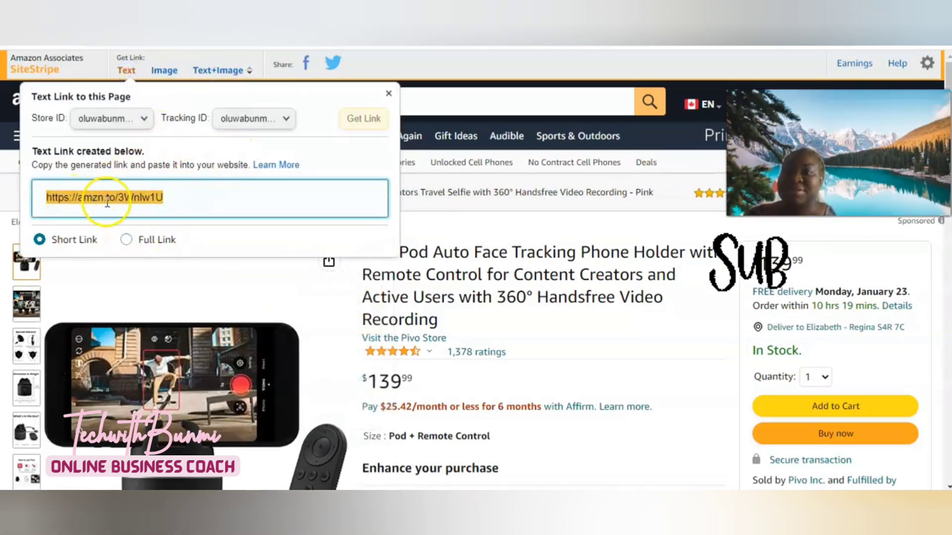
right_click(119, 199)
left_click(140, 212)
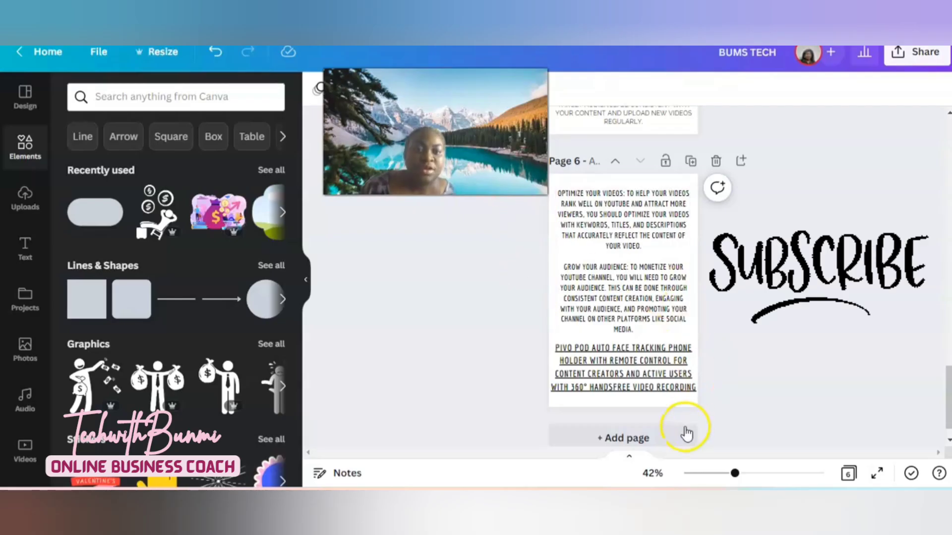
Link the Pivo Pod title on page 6 of the Canva ebook to the short amzn.to affiliate URL.
left_click(648, 376)
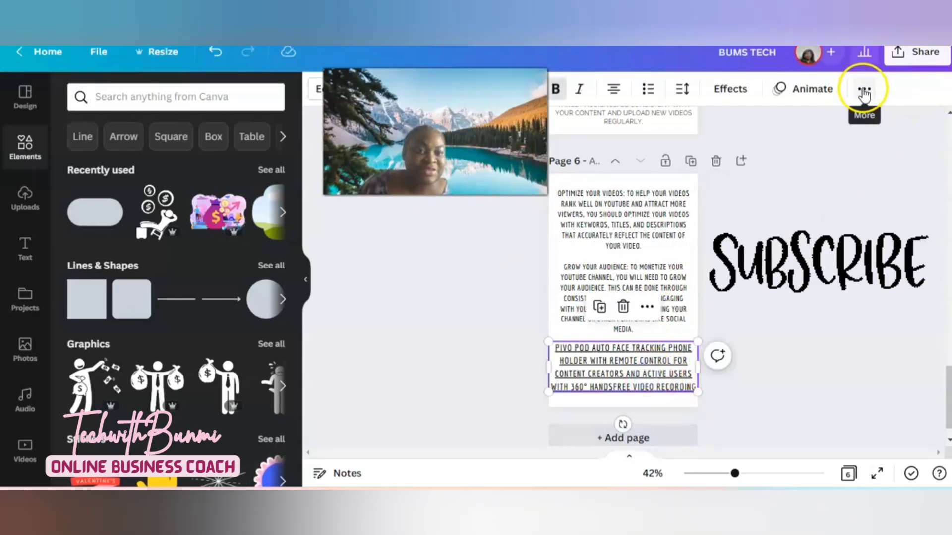
left_click(864, 94)
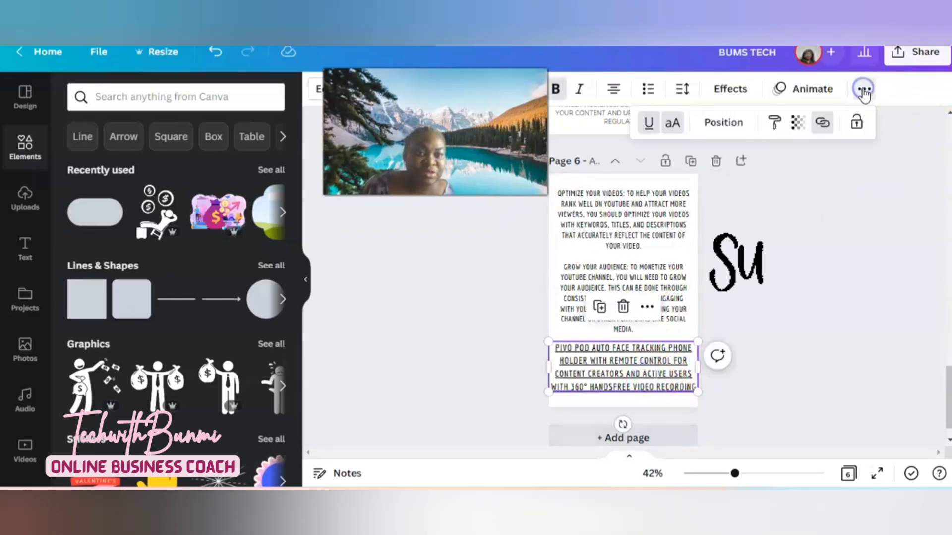
left_click(823, 124)
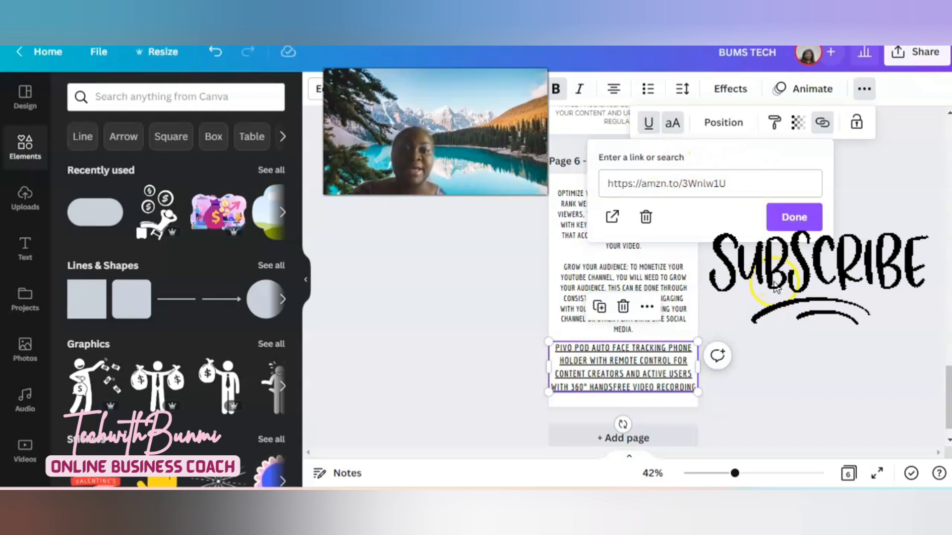
left_click(794, 218)
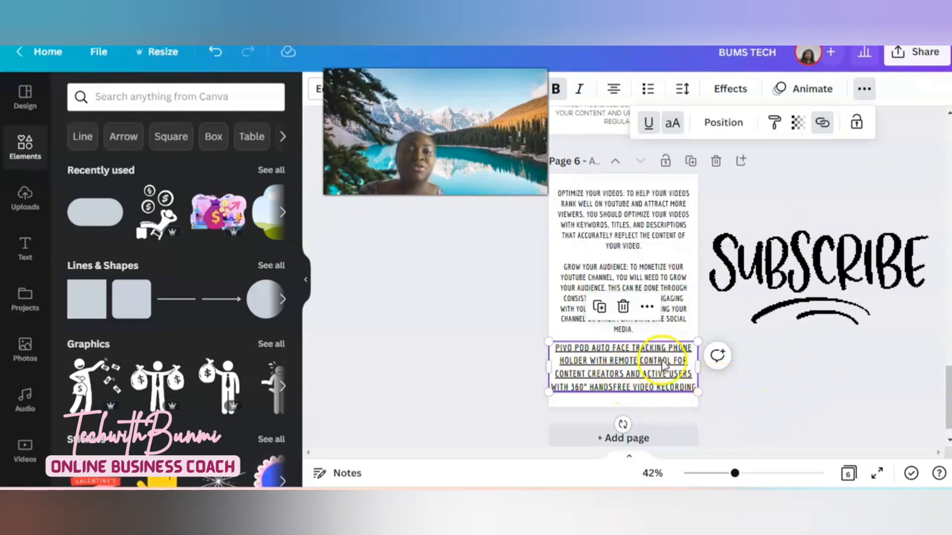
Download all six pages of the ebook as a PDF Print file.
left_click(918, 65)
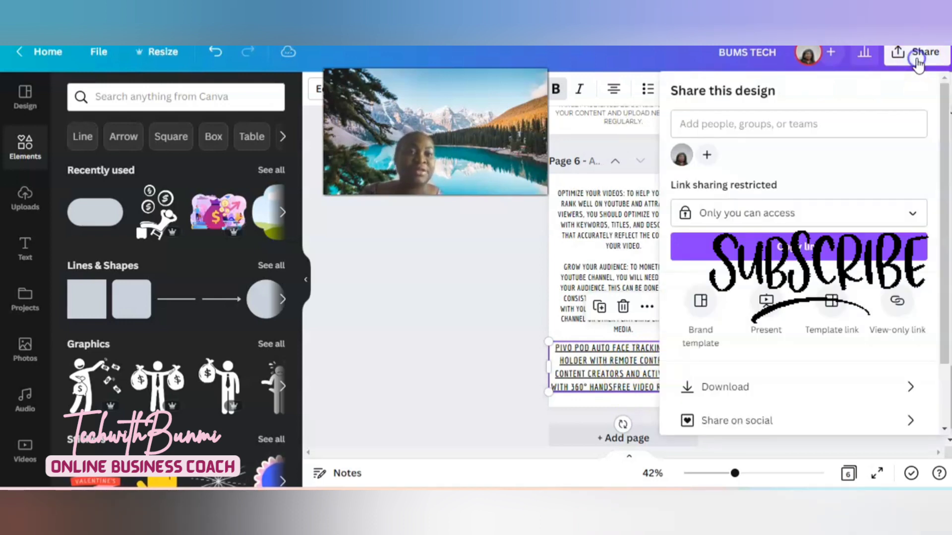
left_click(723, 388)
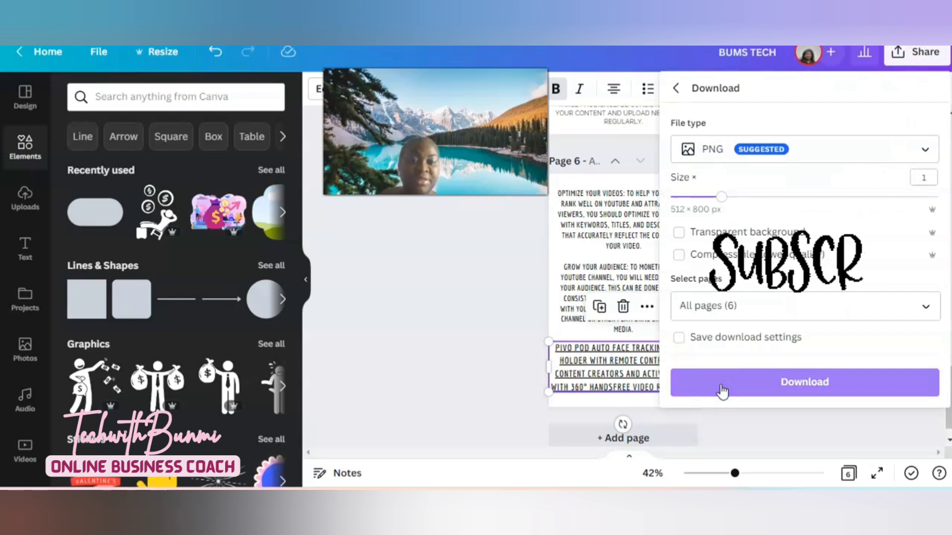
left_click(927, 152)
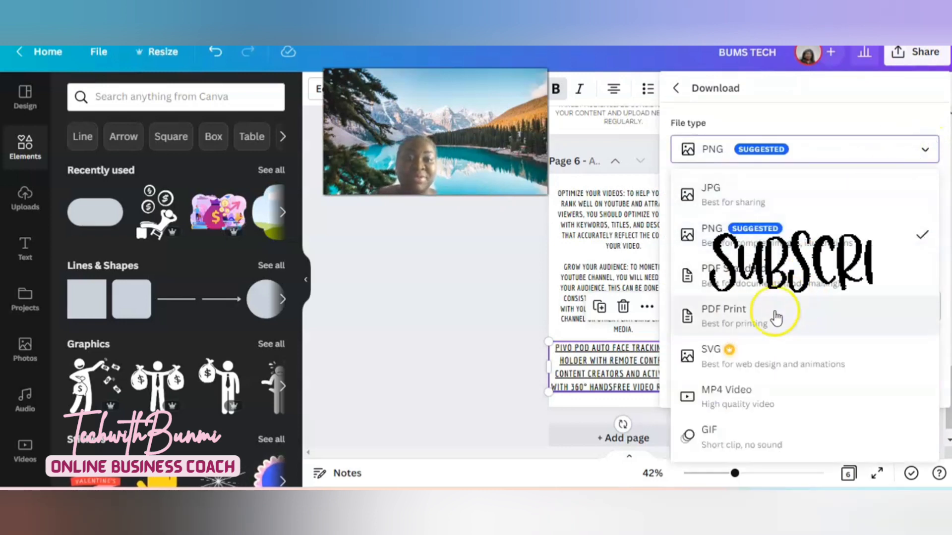
left_click(745, 329)
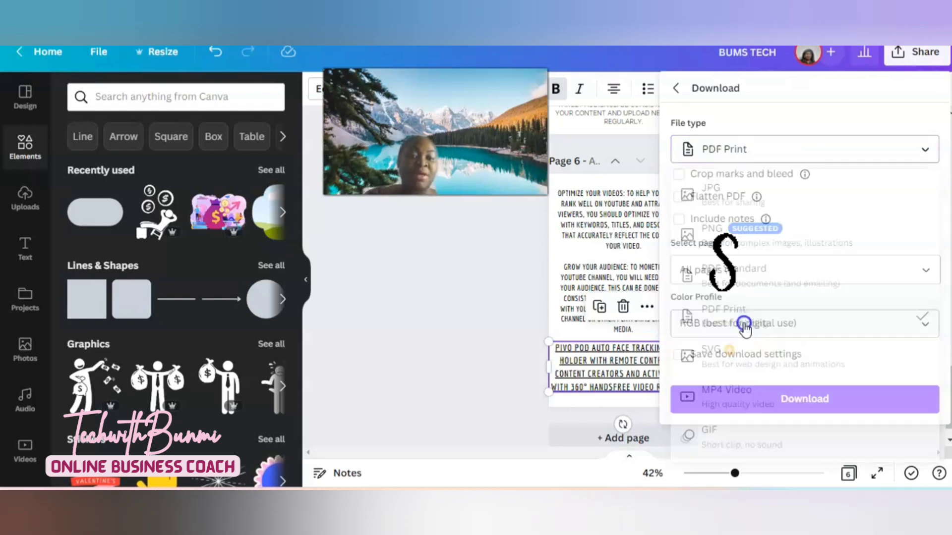
left_click(802, 398)
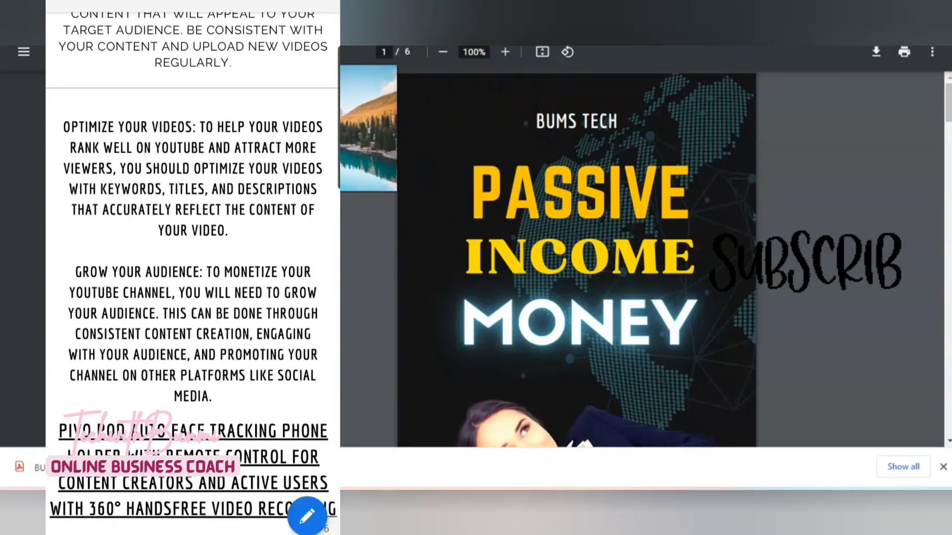
Review the downloaded PDF from the cover to the linked product title on page 6.
left_click(801, 237)
scroll(800, 237, "down", 4)
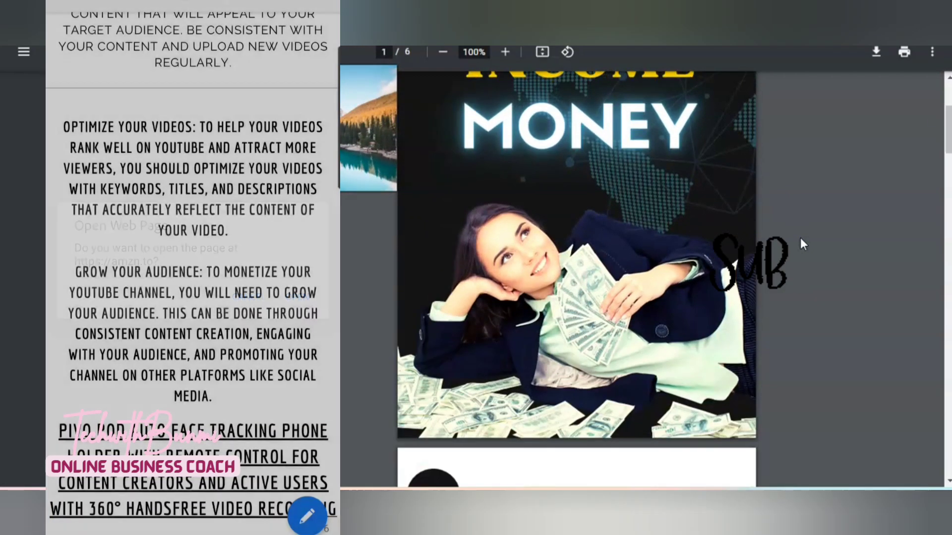
scroll(801, 240, "down", 8)
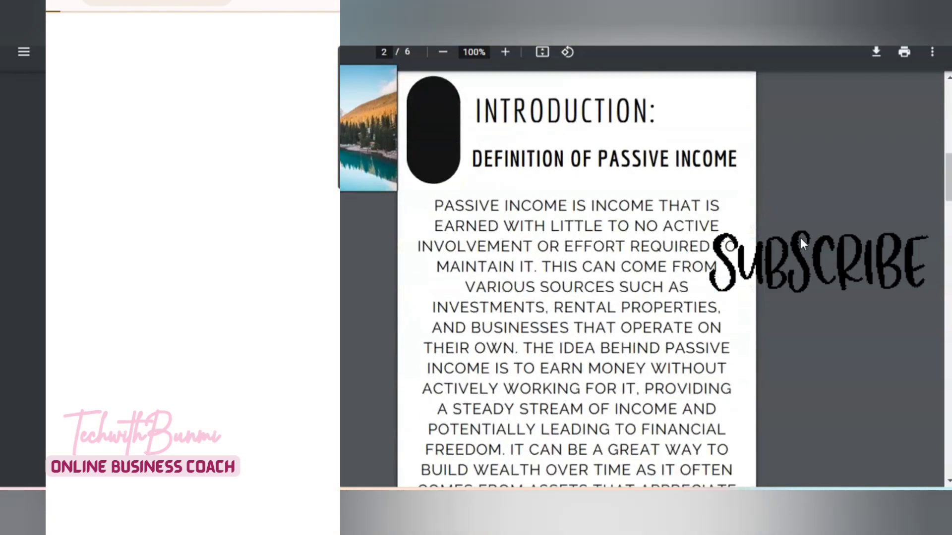
scroll(802, 243, "down", 10)
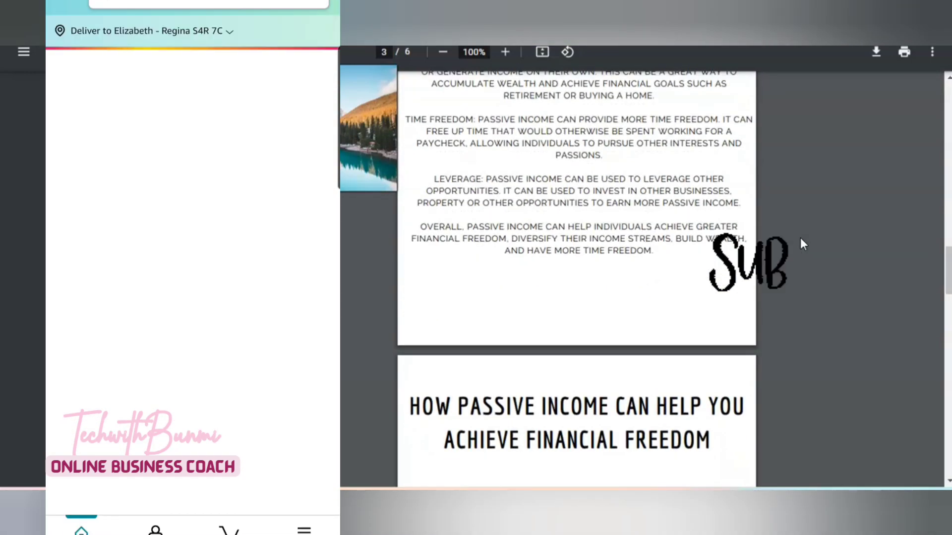
scroll(803, 243, "down", 10)
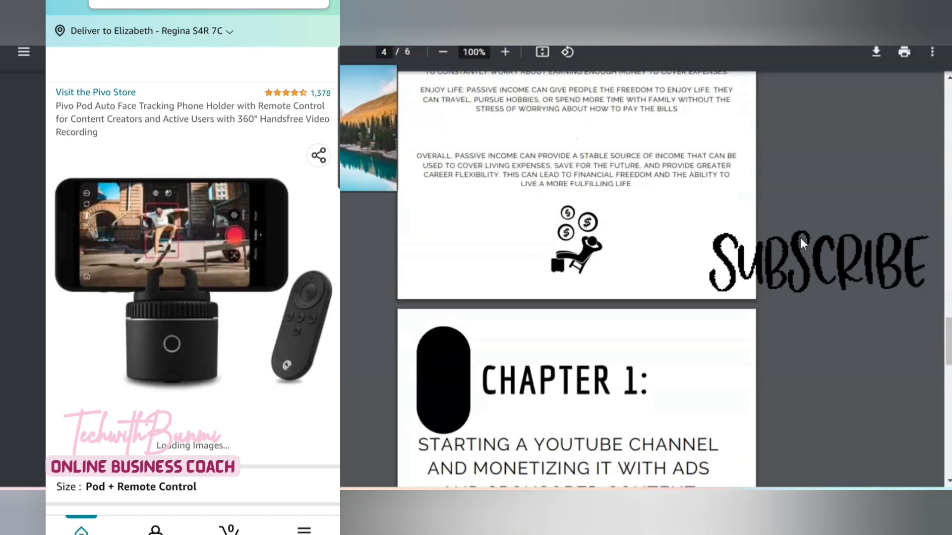
scroll(801, 238, "down", 12)
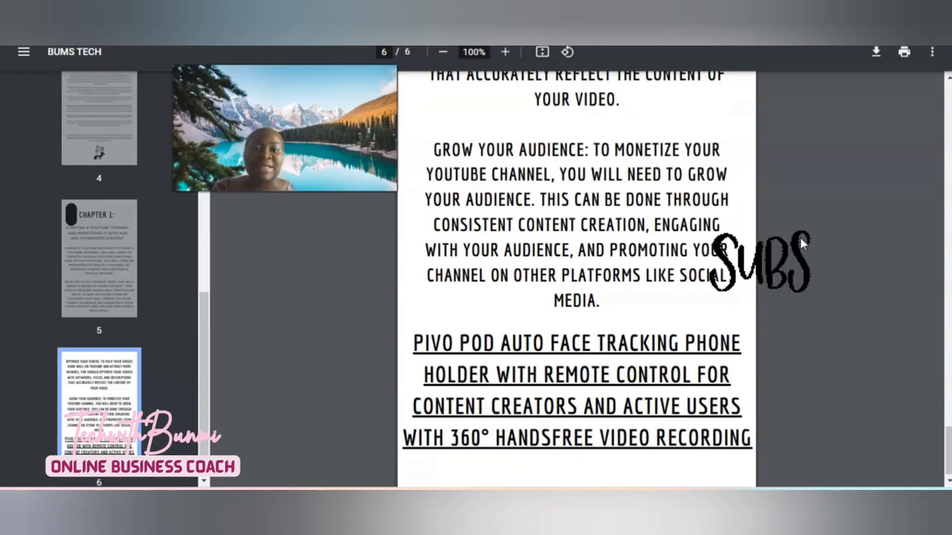
scroll(800, 237, "down", 1)
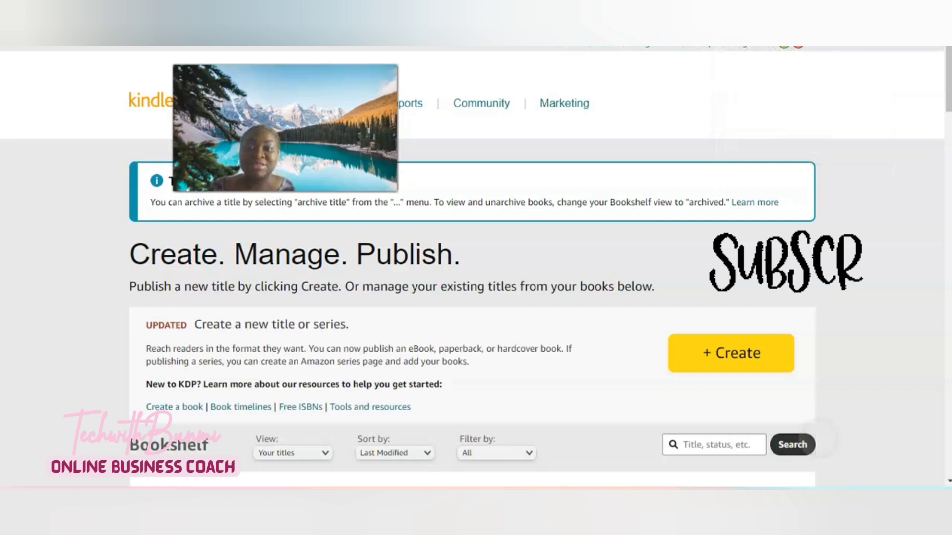
right_click(597, 236)
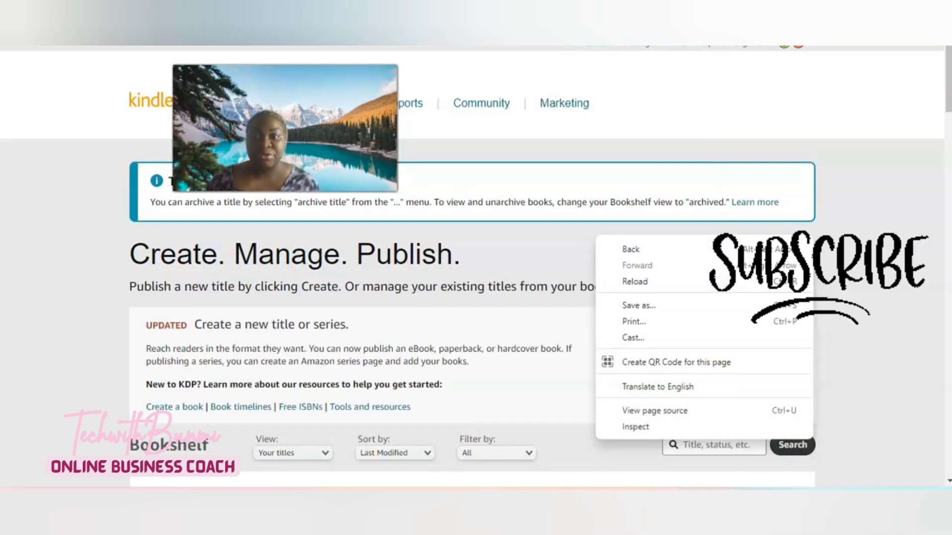
left_click(894, 272)
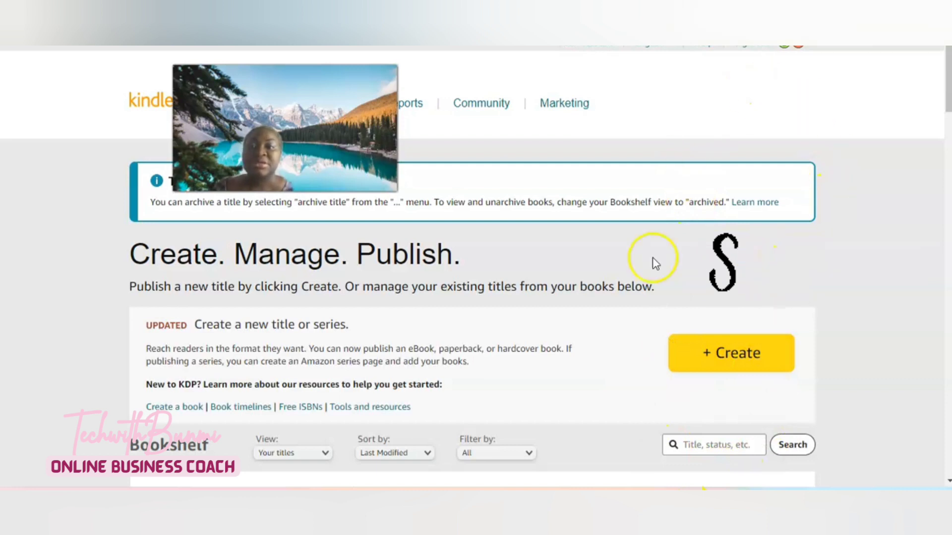
key("super+space")
key("alt+shift")
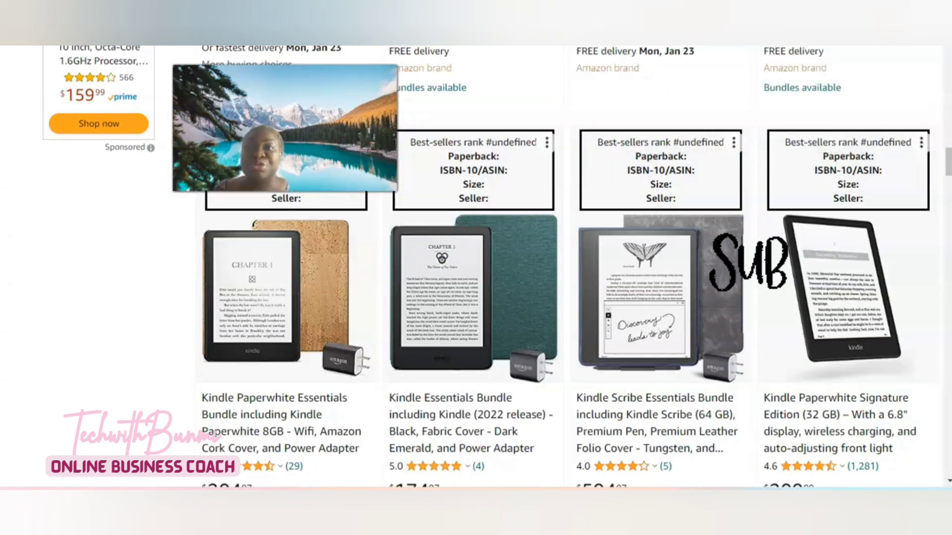
Open the Kindle Paperwhite Signature Edition (32 GB) product page from the Amazon listings.
left_click(837, 431)
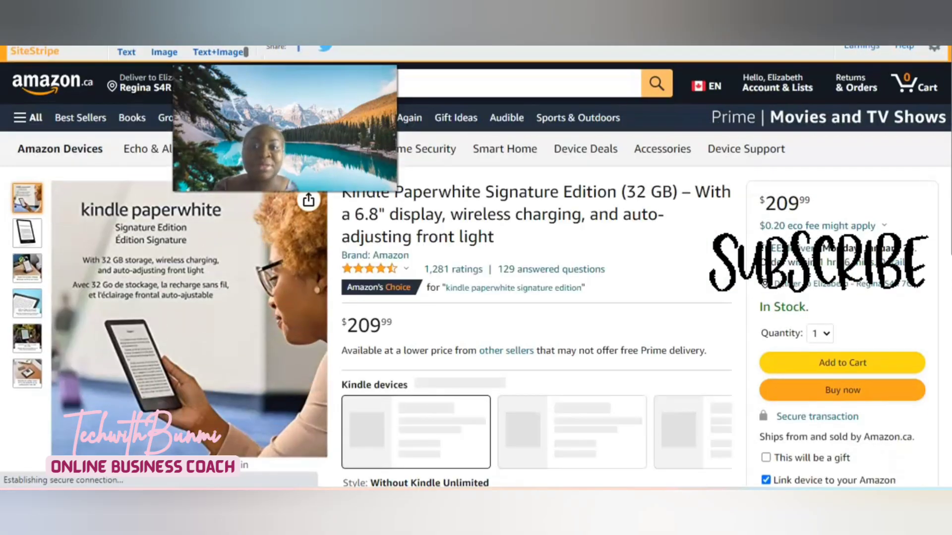
left_click(733, 116)
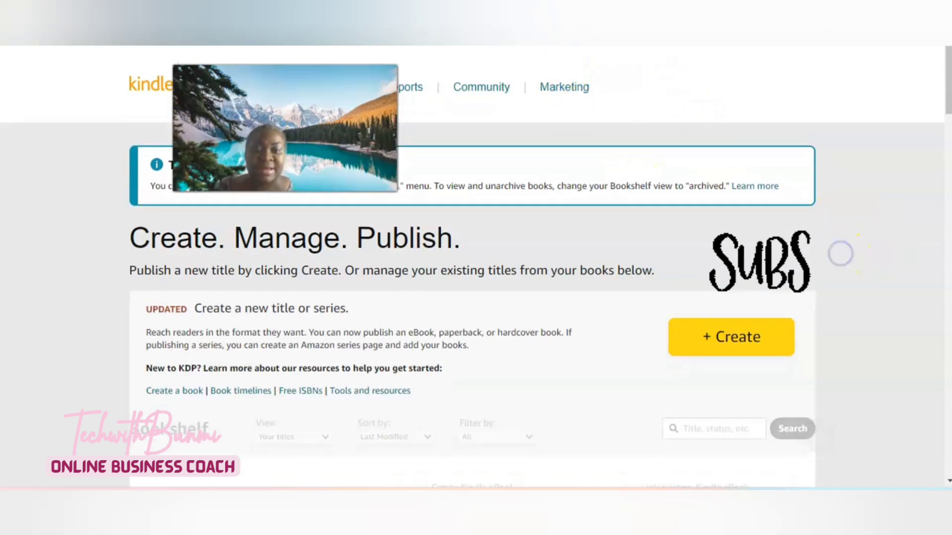
Look through the titles on the KDP Bookshelf down to the end of the page and back up.
scroll(841, 254, "down", 15)
scroll(476, 268, "down", 16)
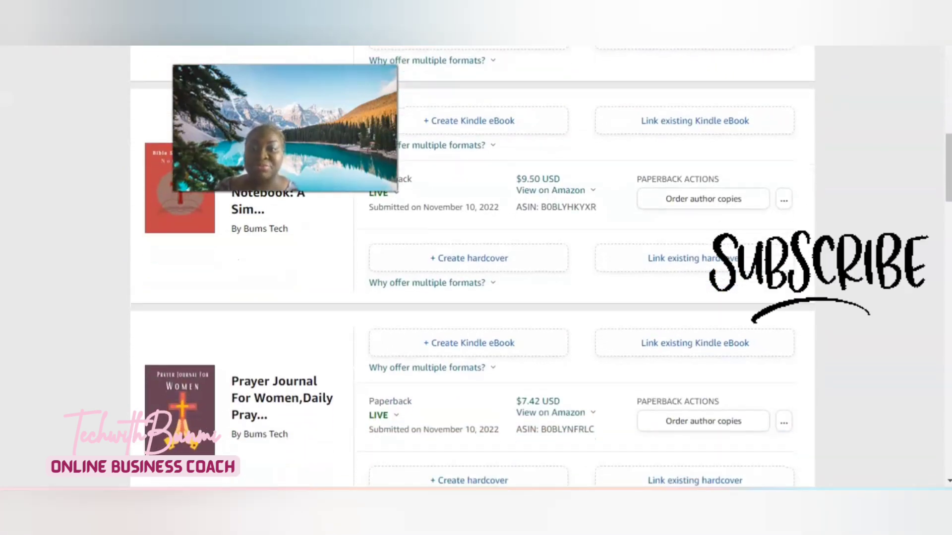
scroll(476, 268, "down", 15)
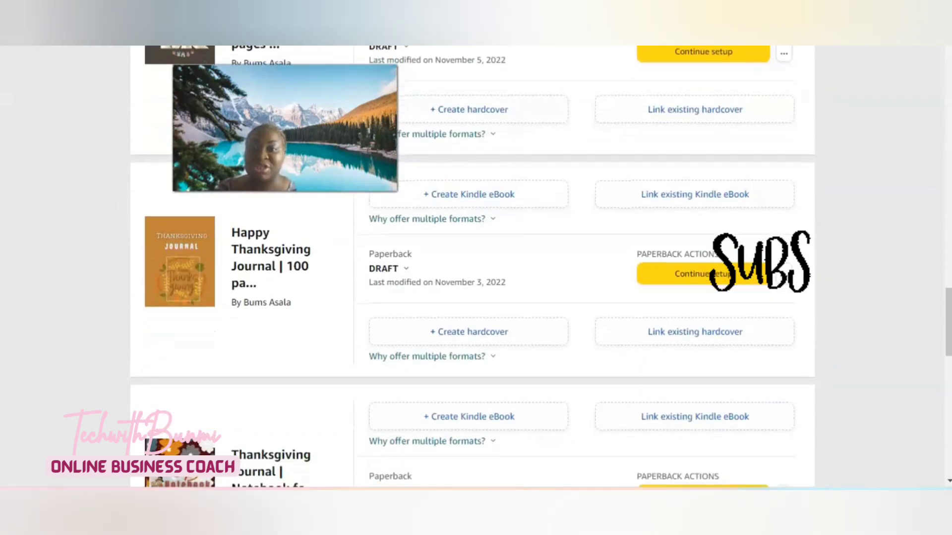
scroll(475, 267, "up", 15)
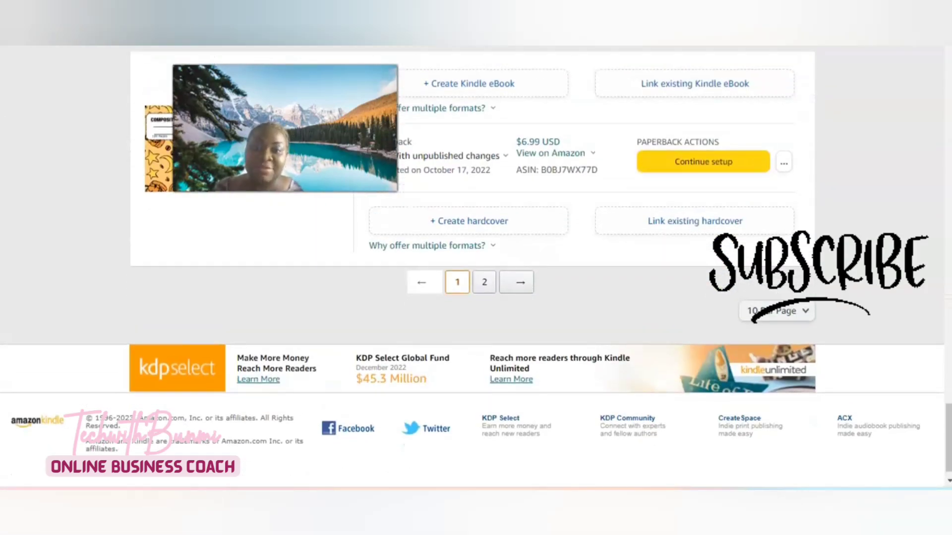
scroll(476, 268, "up", 15)
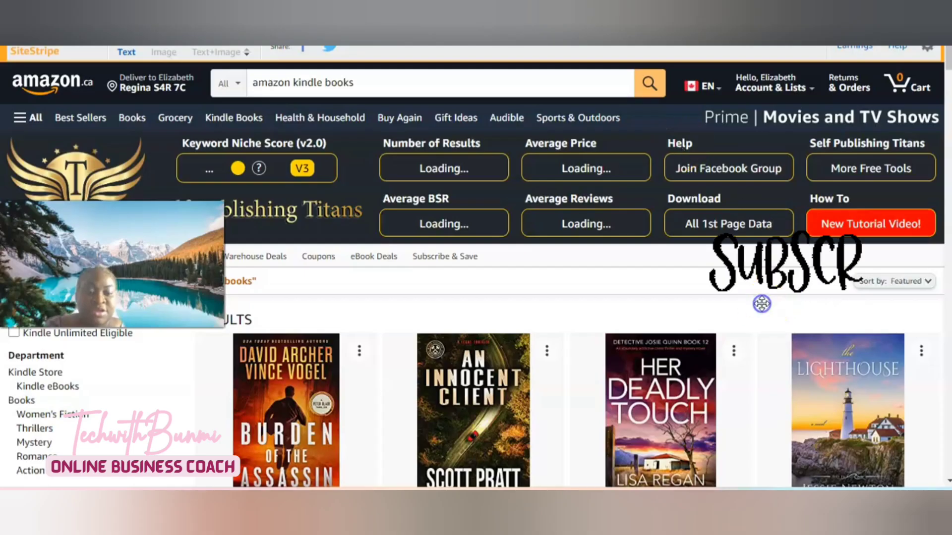
Browse the Amazon search results for "amazon kindle books" and examine their best-seller ranks.
scroll(762, 304, "down", 3)
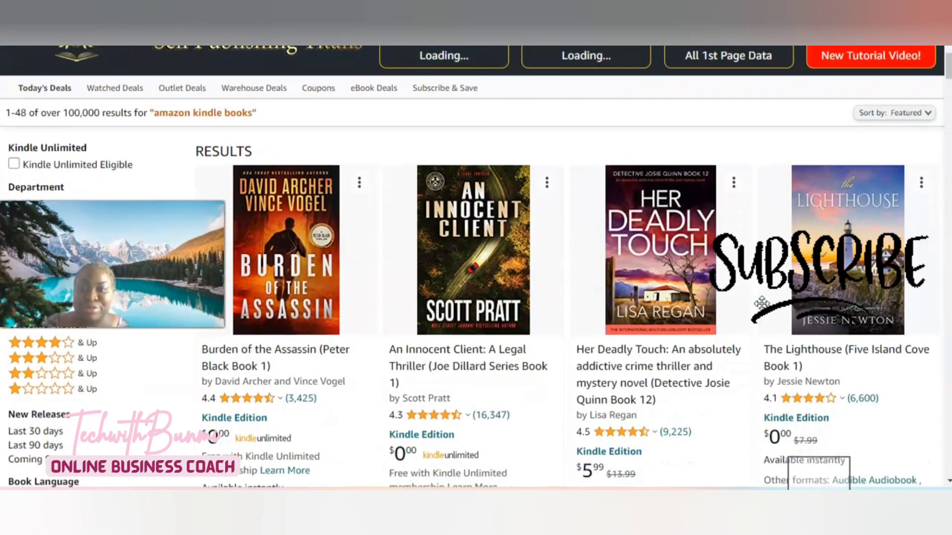
scroll(761, 303, "down", 2)
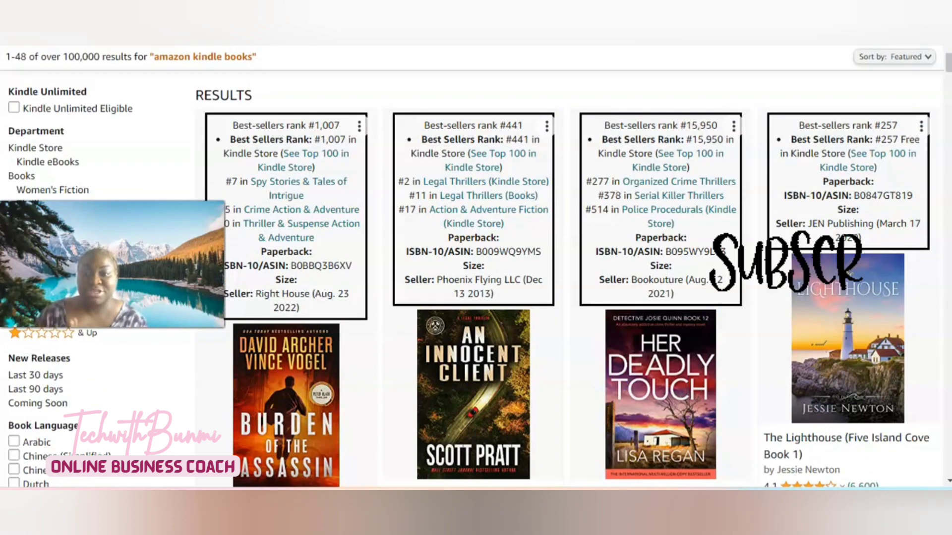
Open the Burden of the Assassin Kindle book page to check its ratings and price, and return to the search results.
key("super+space")
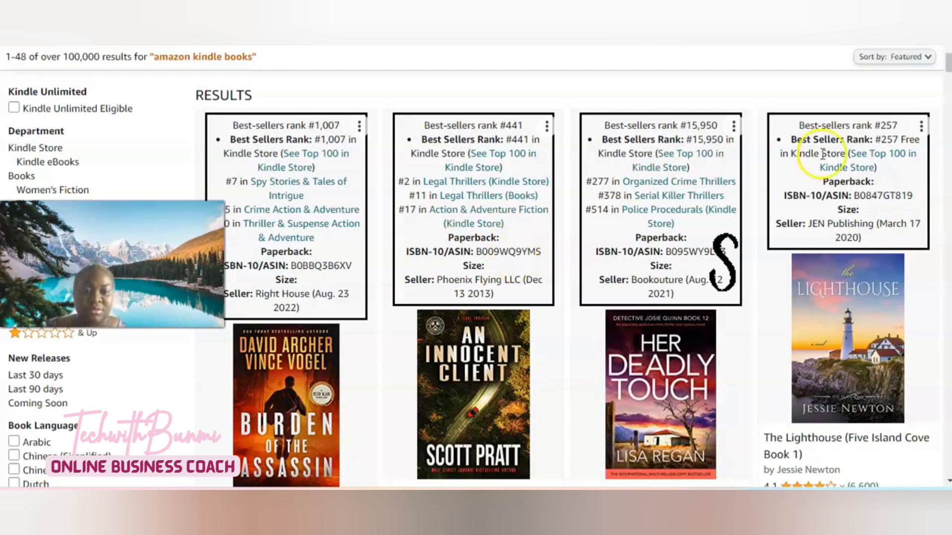
left_click(357, 414)
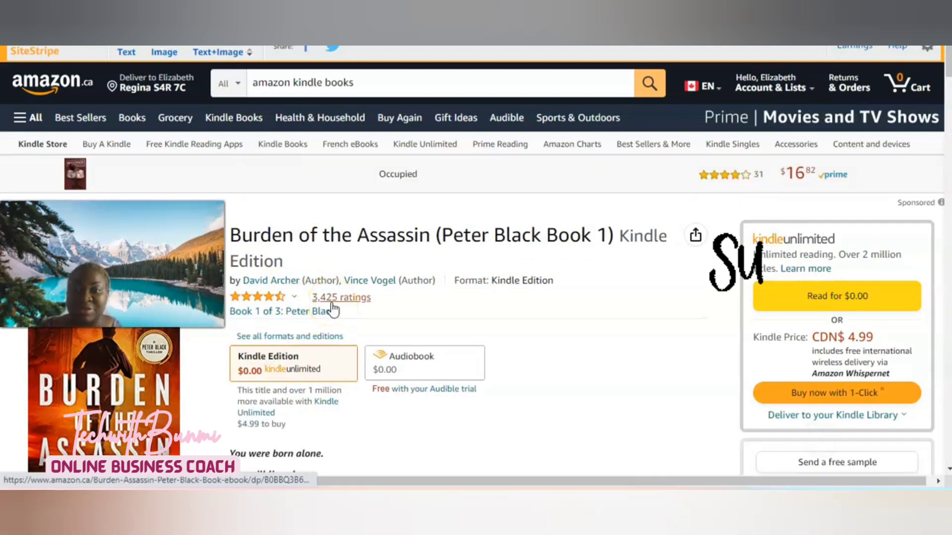
key("super+space")
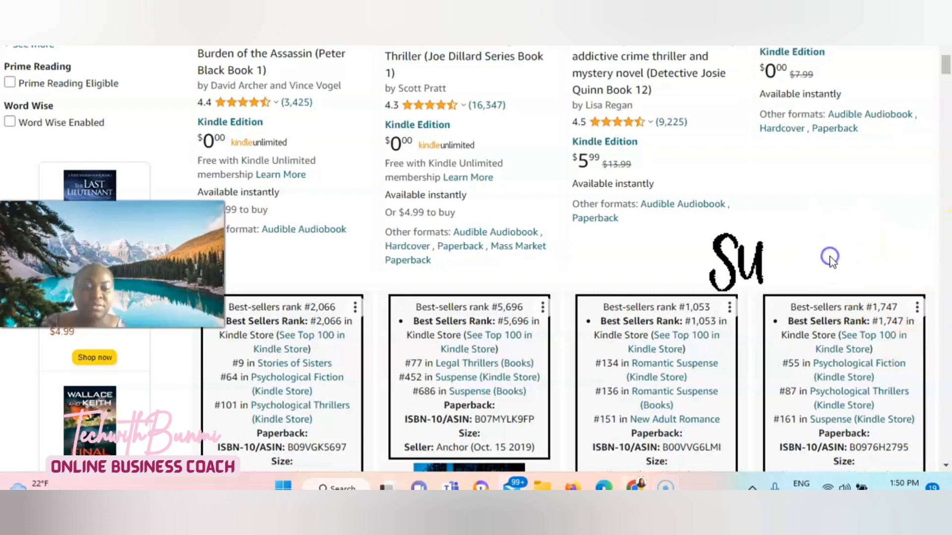
Compare the customer ratings and Kindle prices of the first two rows of books in the search results.
scroll(830, 259, "up", 6)
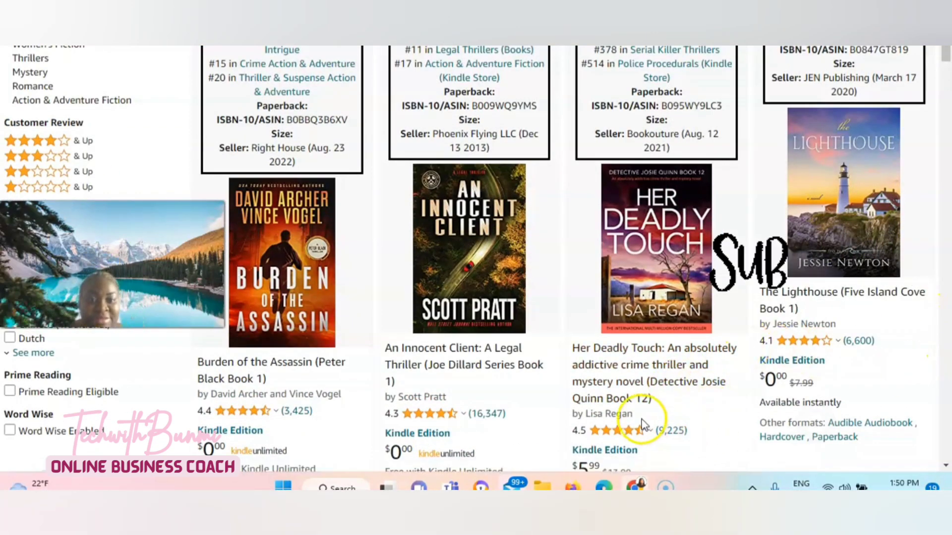
left_click(664, 430)
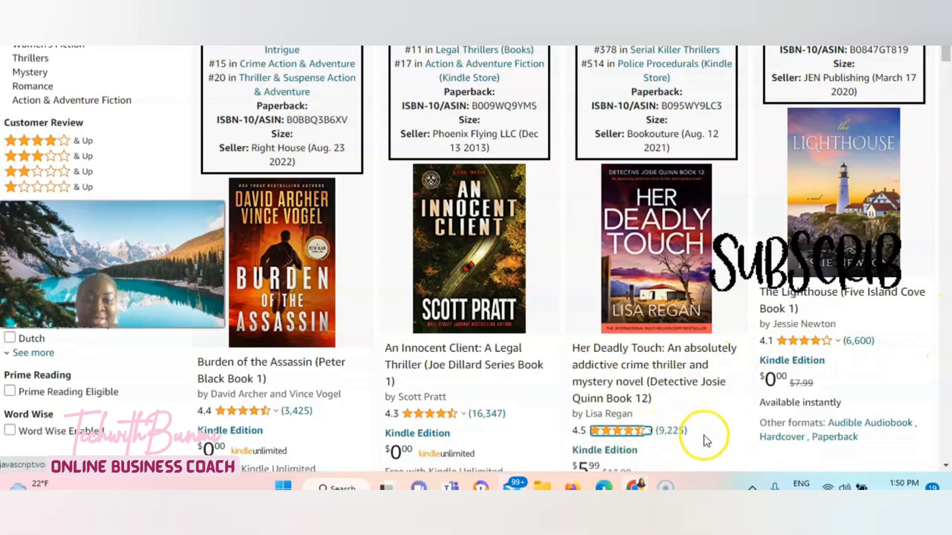
scroll(935, 392, "down", 2)
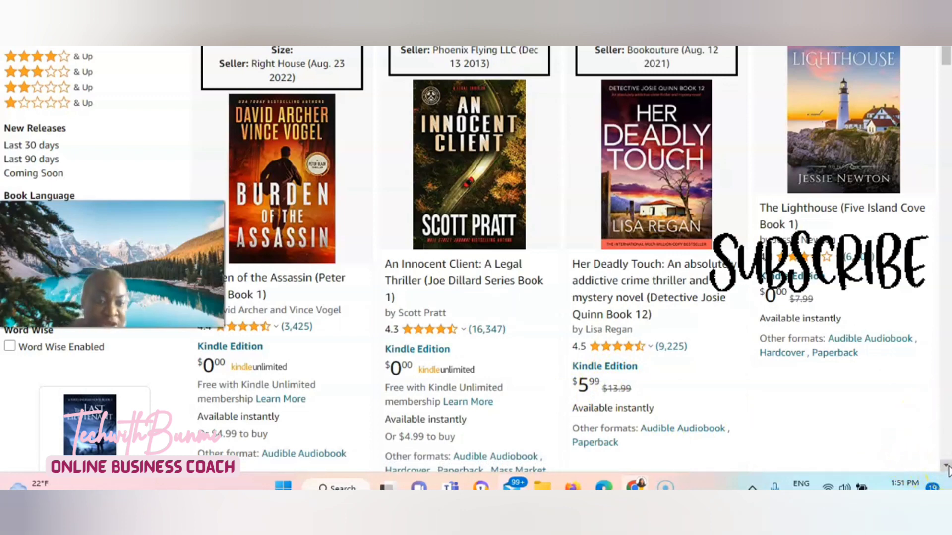
scroll(947, 470, "down", 6)
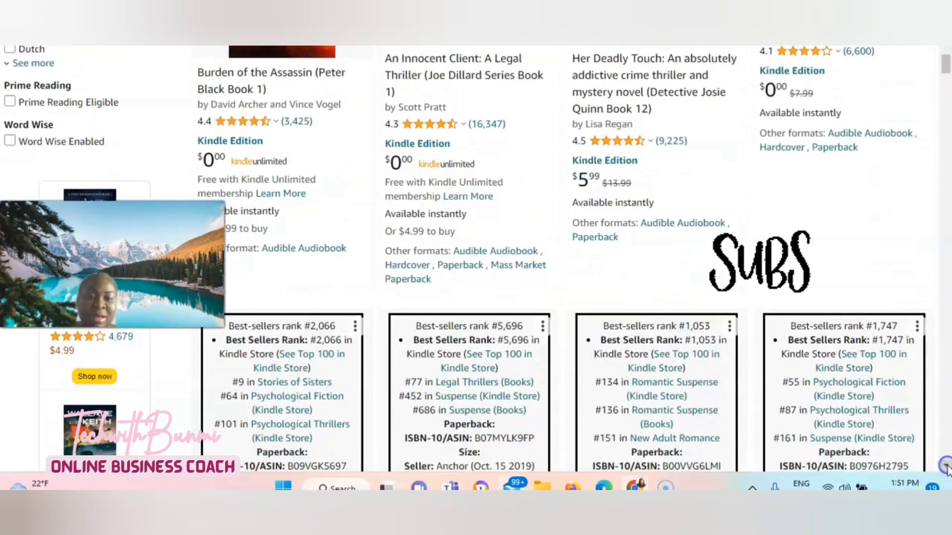
scroll(946, 467, "down", 7)
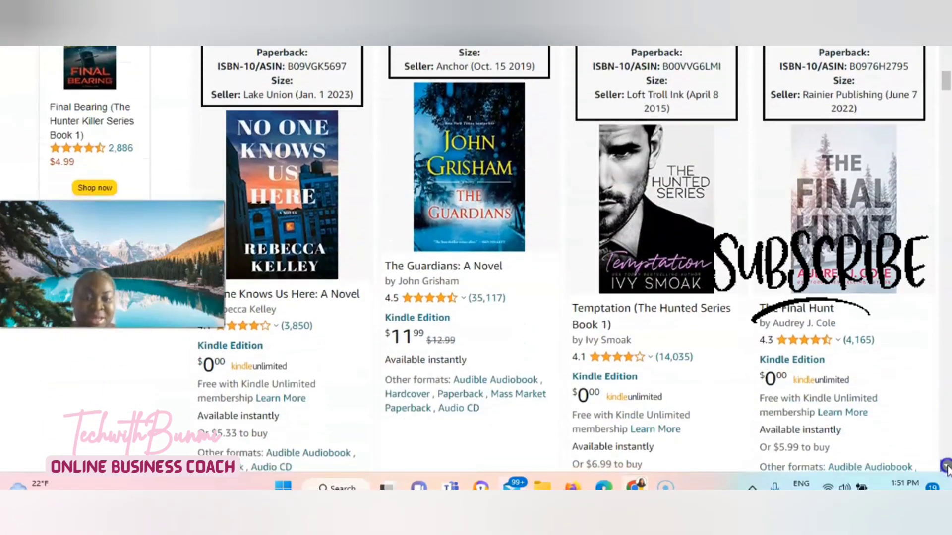